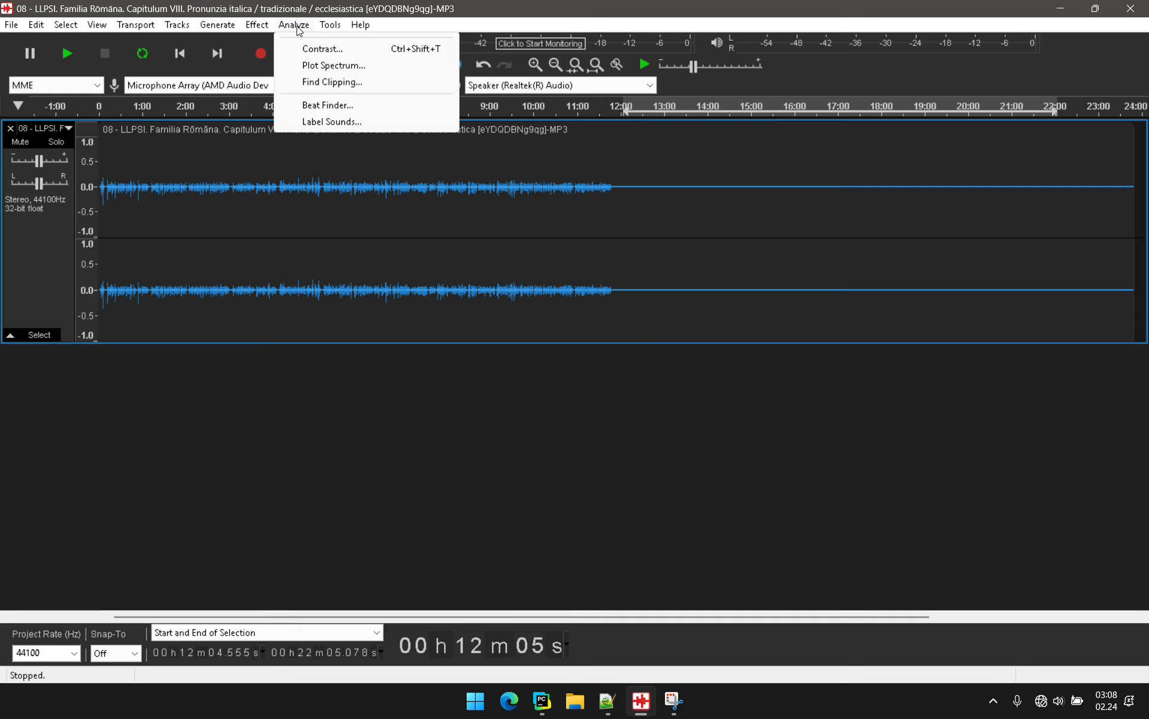
# Apply the LLPSI PreProcess macro to the Capitulum VIII track.
pyautogui.moveTo(330, 25)
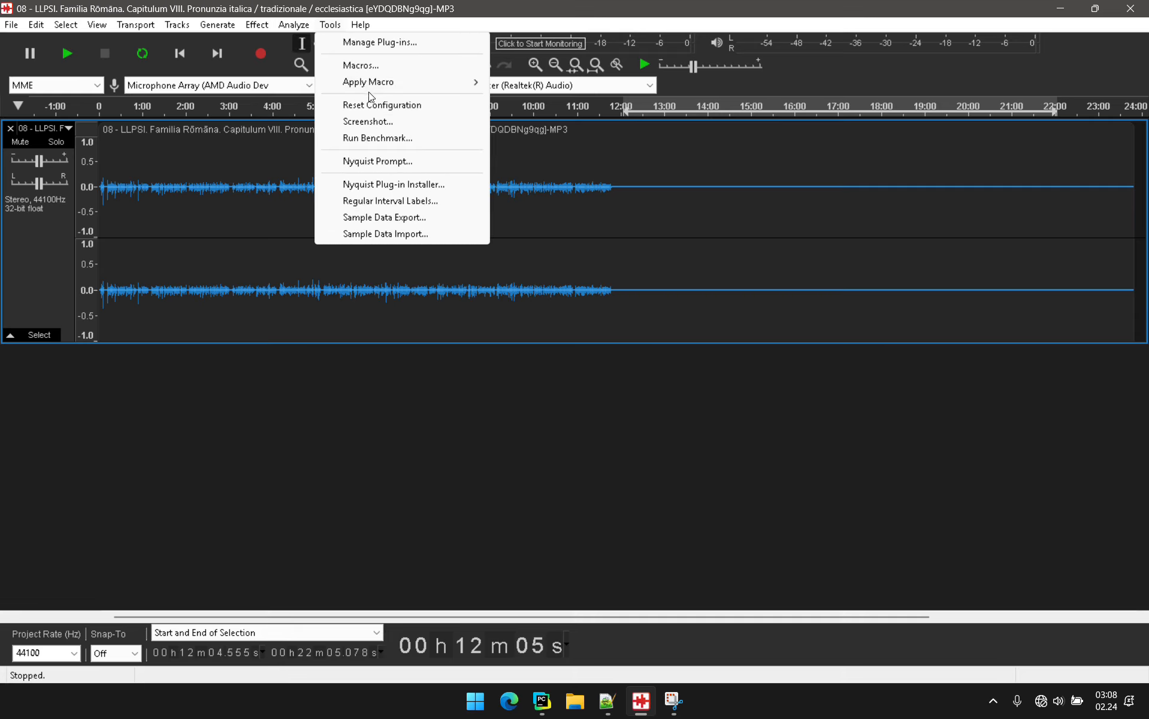
pyautogui.moveTo(390, 86)
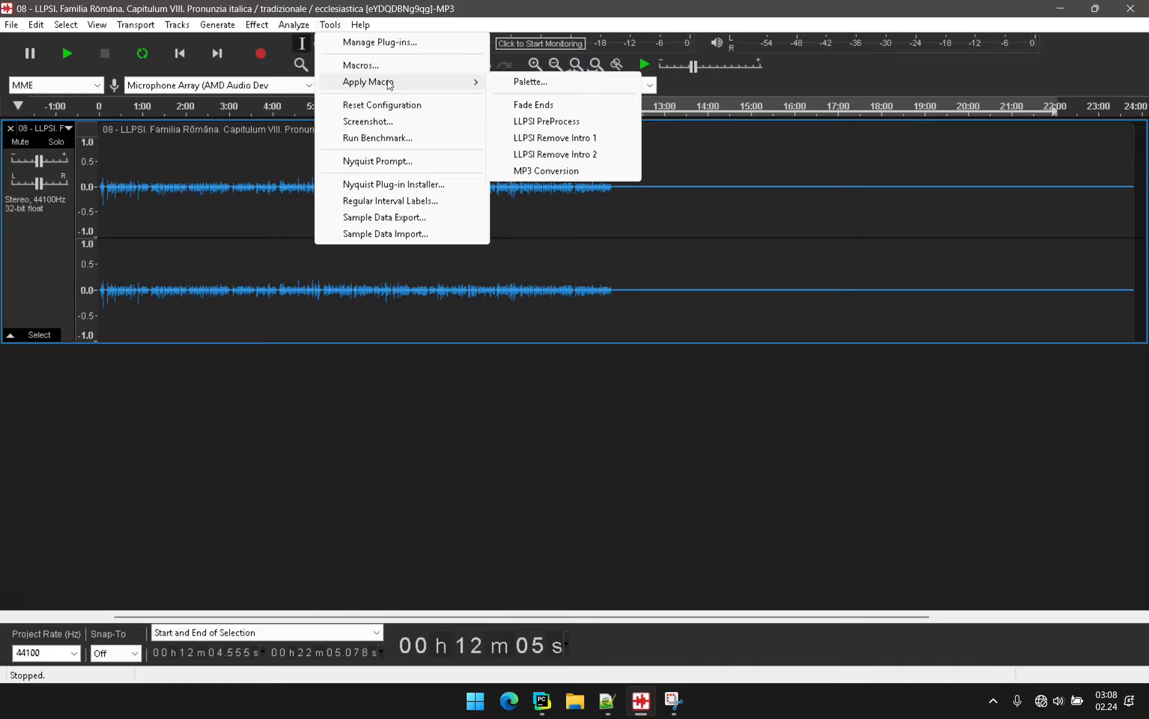
pyautogui.click(553, 123)
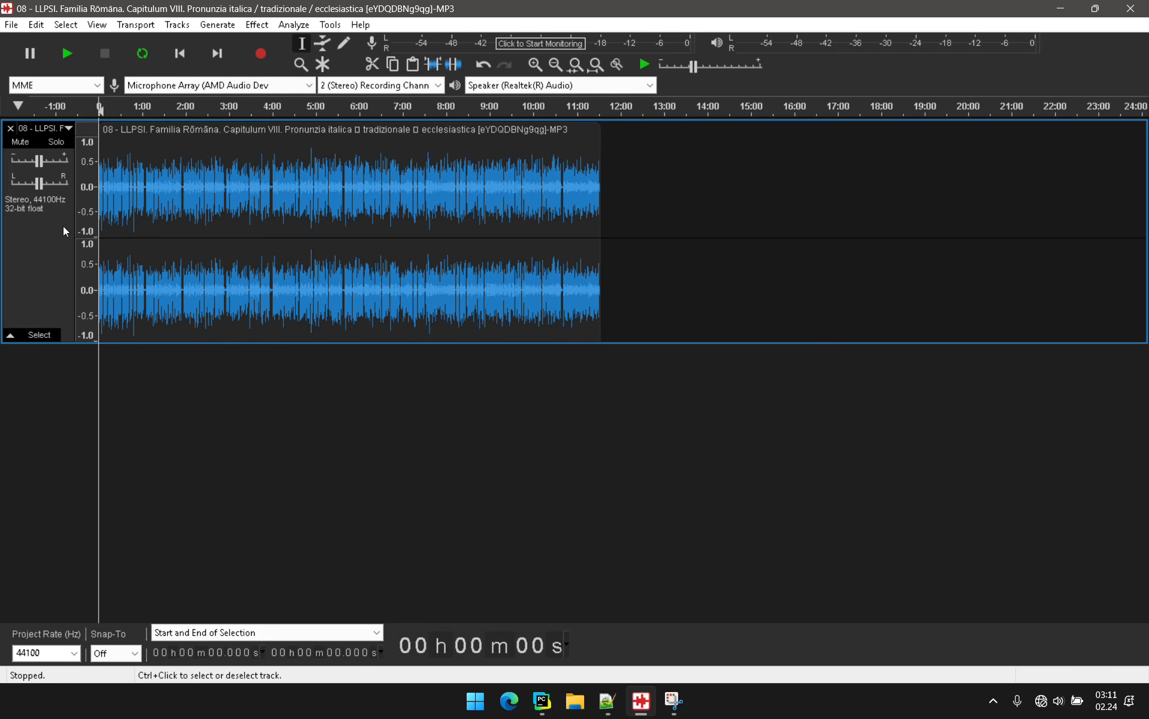
# Show the track as a spectrogram and enlarge its height to nearly fill the workspace.
pyautogui.rightClick(45, 254)
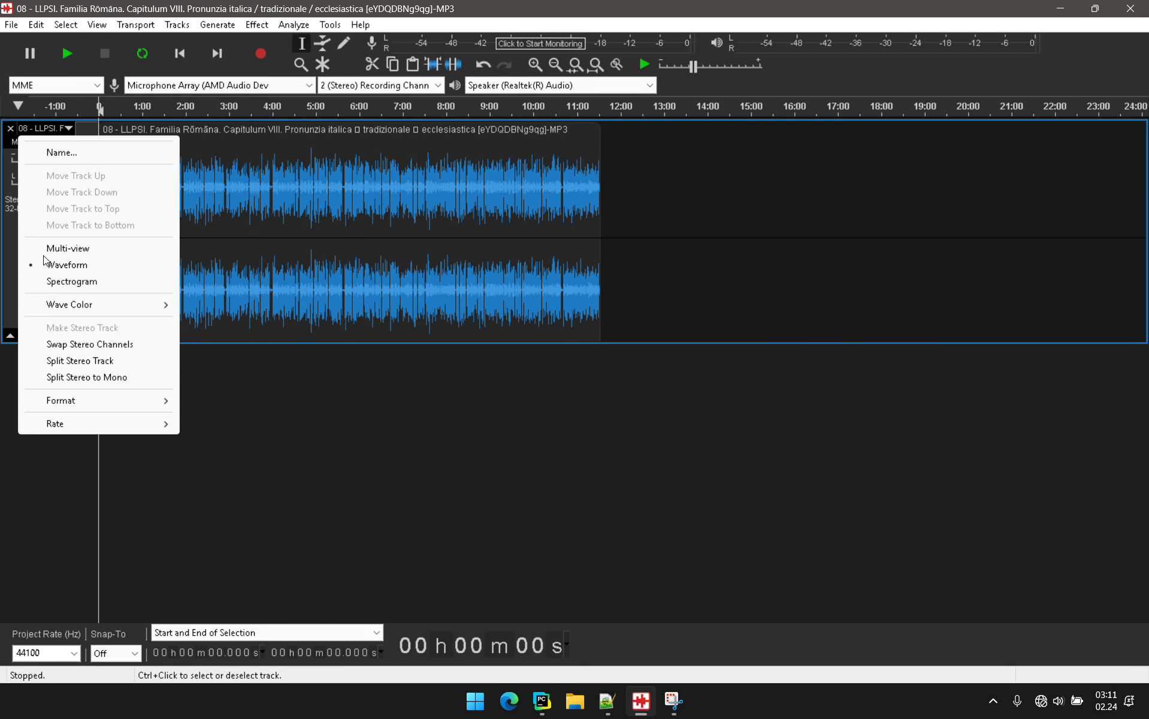
pyautogui.click(81, 279)
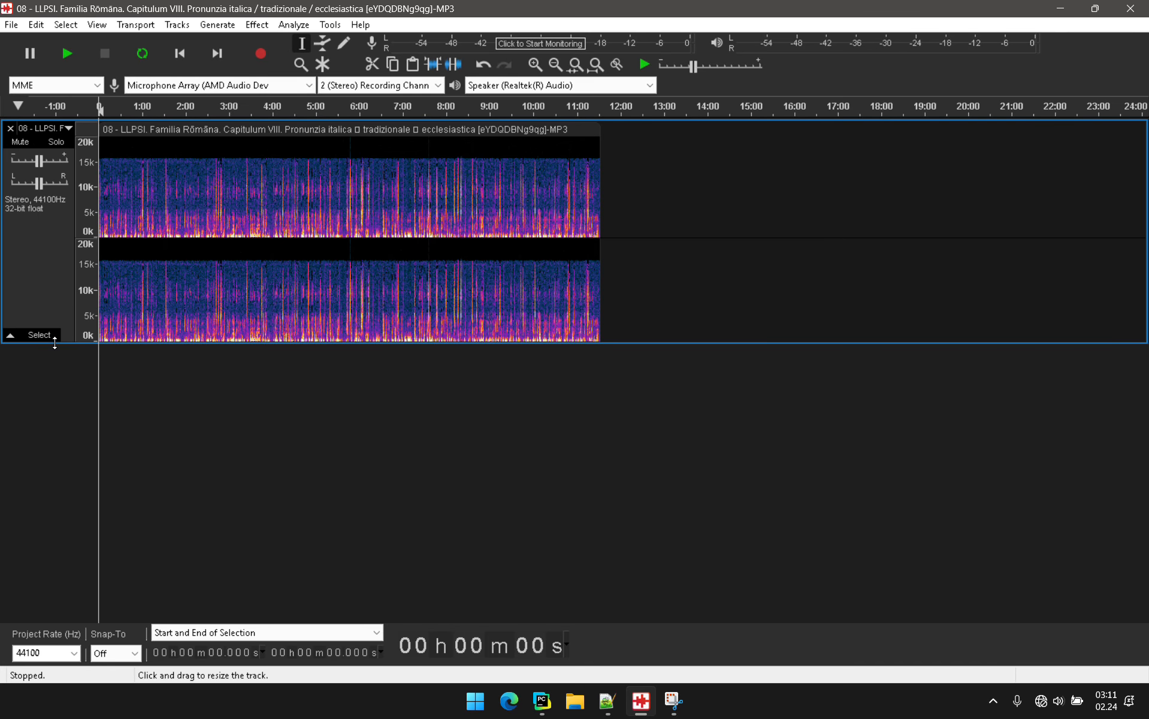
pyautogui.moveTo(55, 343); pyautogui.dragTo(61, 597)
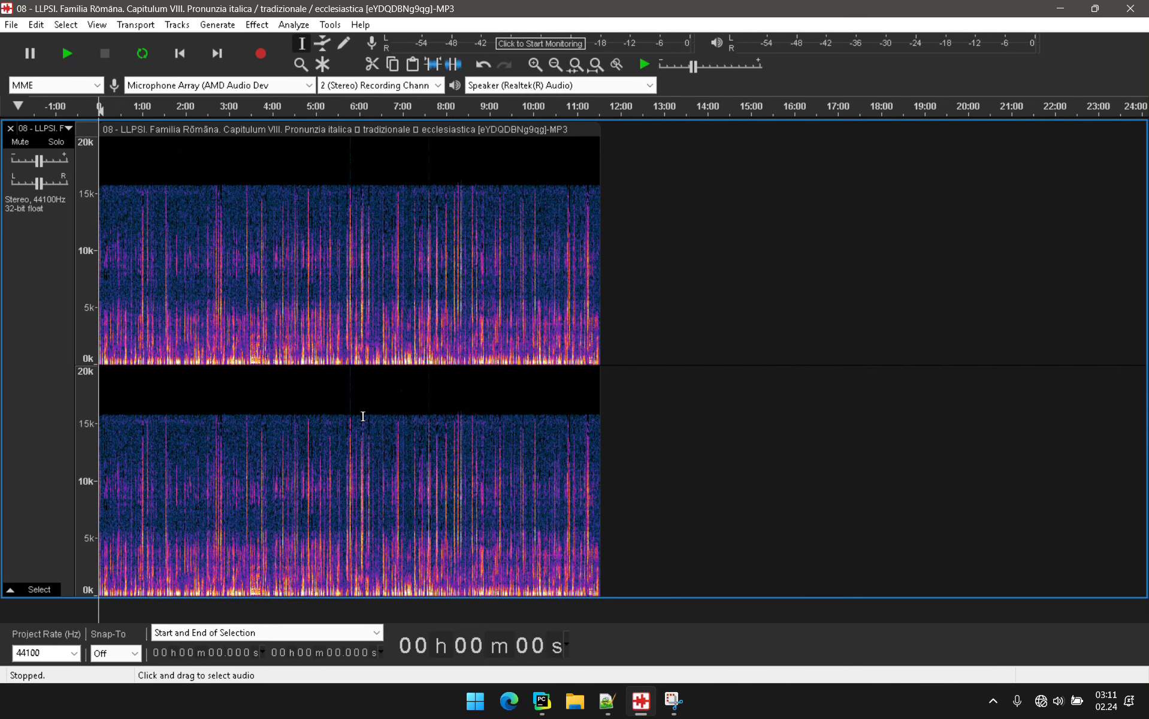
# Examine the spectrogram from about 7:48 to 10:49 for thin horizontal lines of constant-tone noise.
pyautogui.scroll(6, 420, 424)
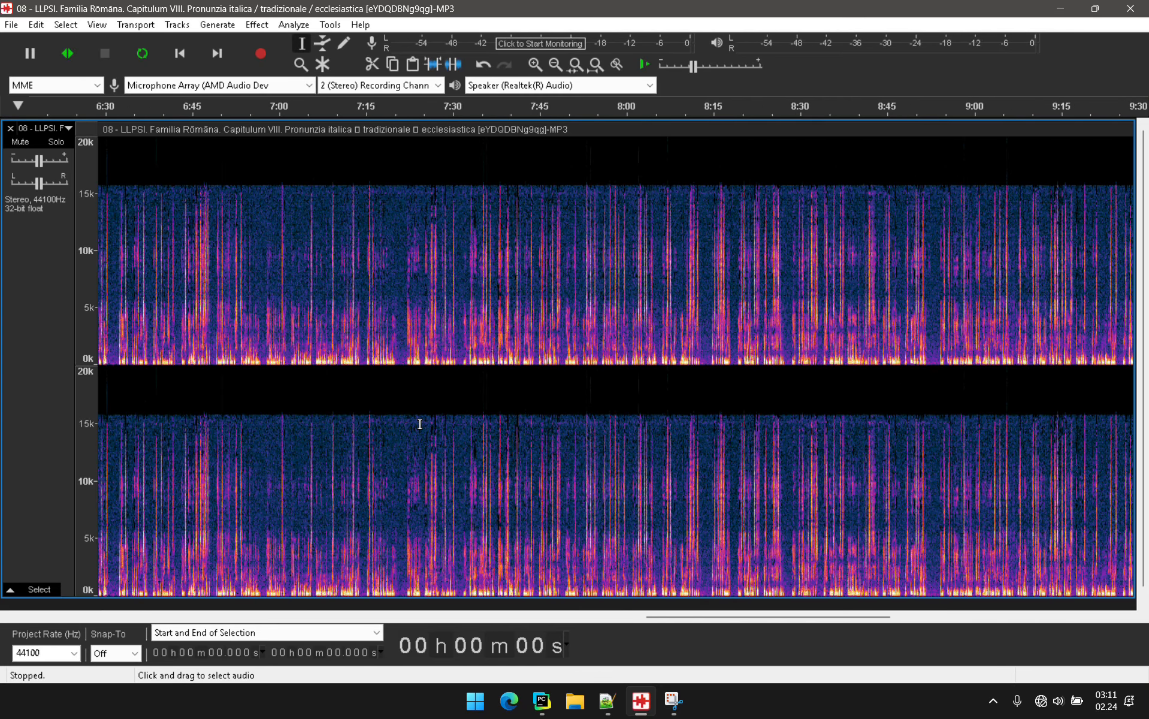
pyautogui.hscroll(15, 420, 423)
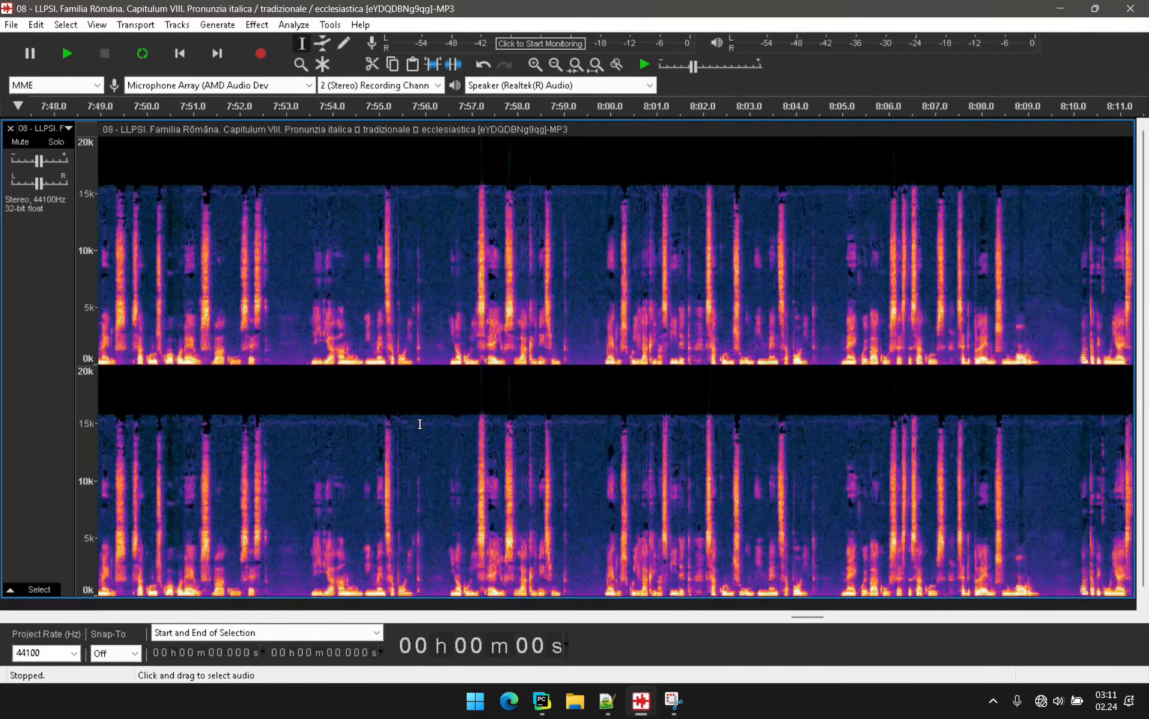
pyautogui.hscroll(20, 419, 423)
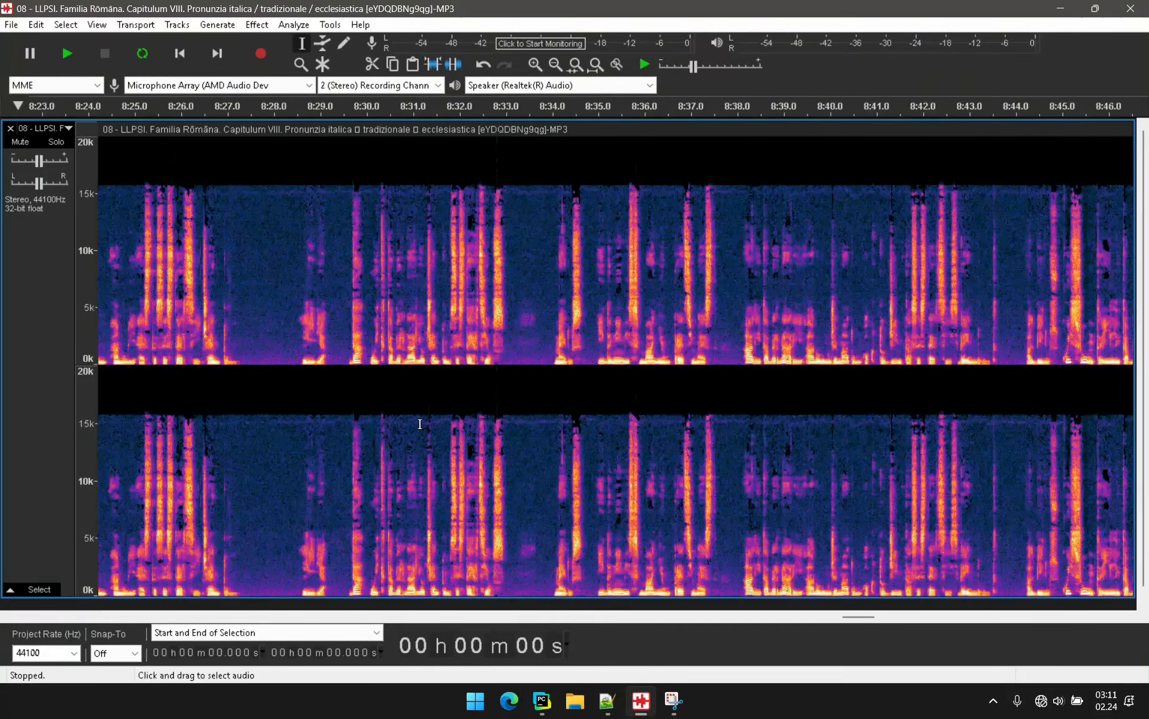
pyautogui.hscroll(20, 419, 423)
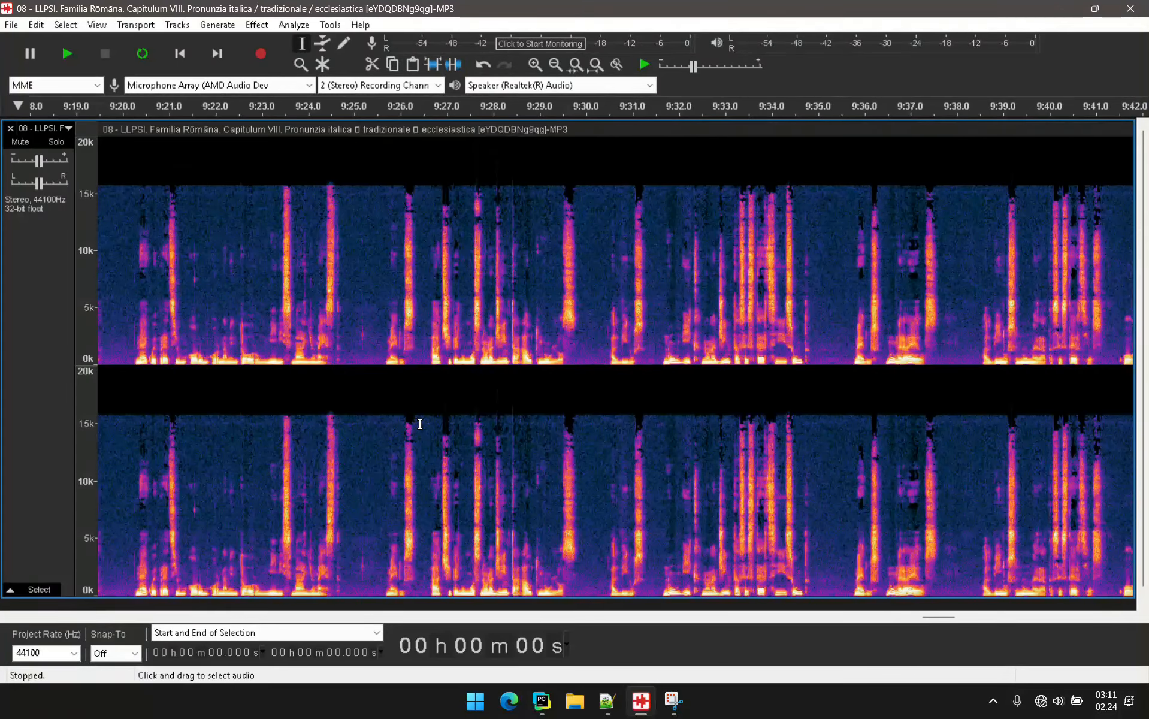
pyautogui.hscroll(18, 420, 423)
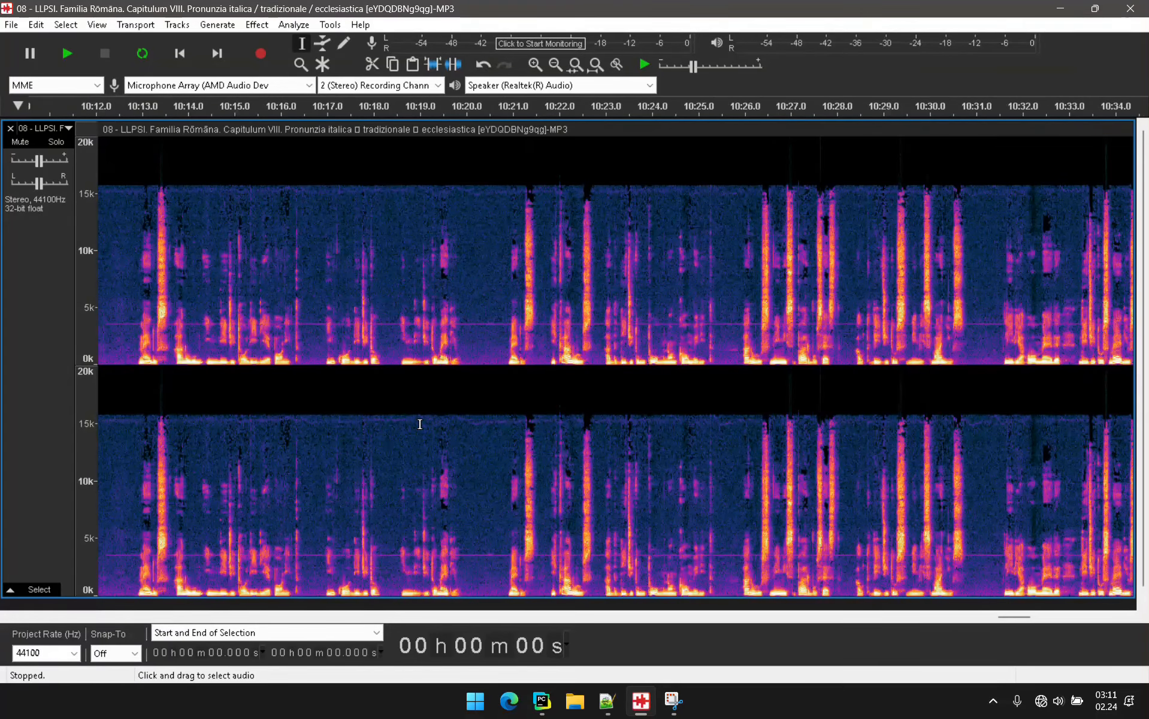
pyautogui.hscroll(-3, 420, 423)
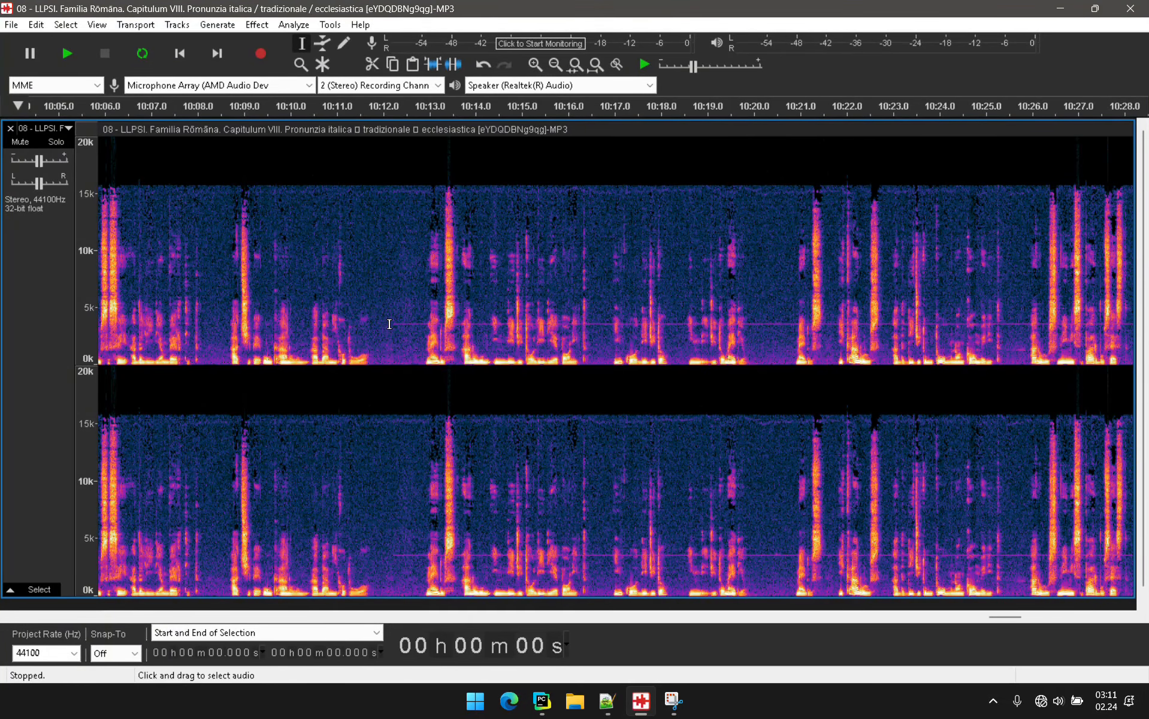
pyautogui.hscroll(9, 695, 326)
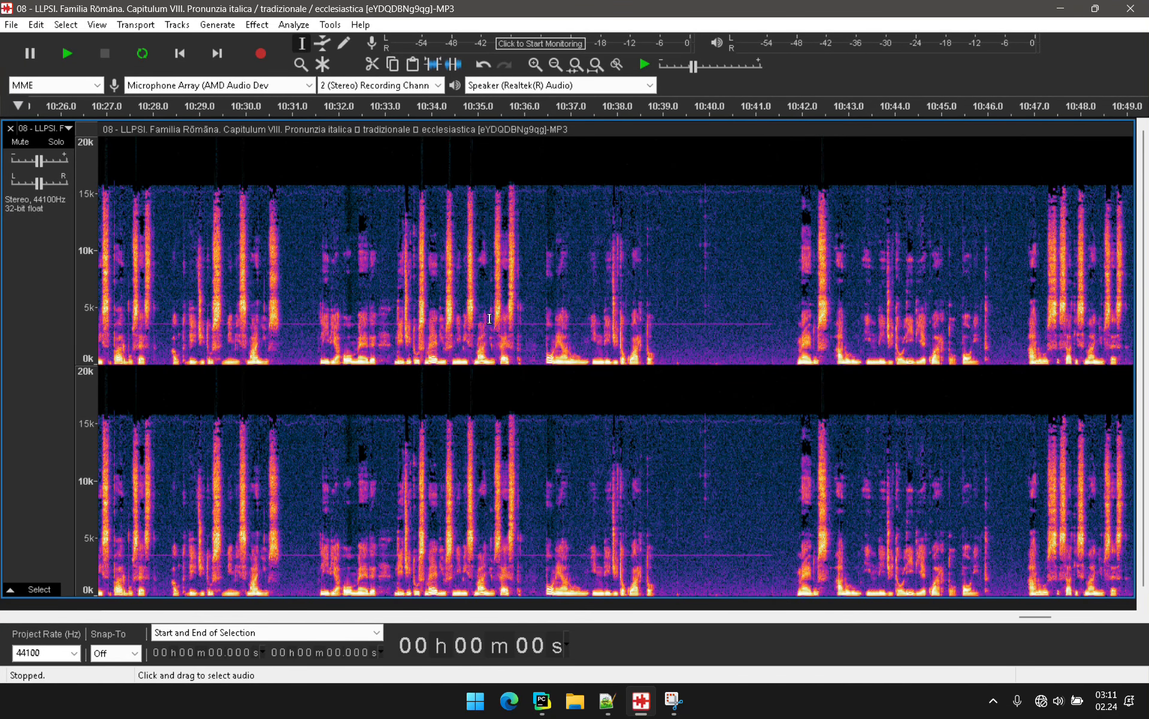
pyautogui.hscroll(-8, 401, 326)
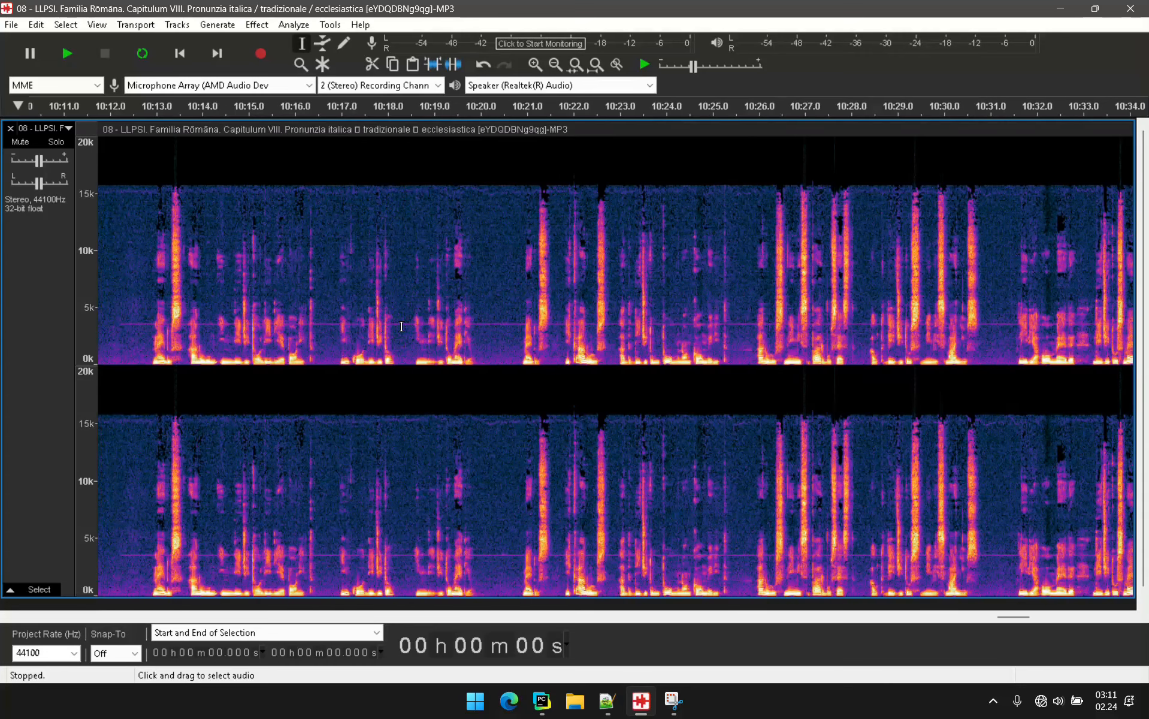
pyautogui.hscroll(-1, 401, 327)
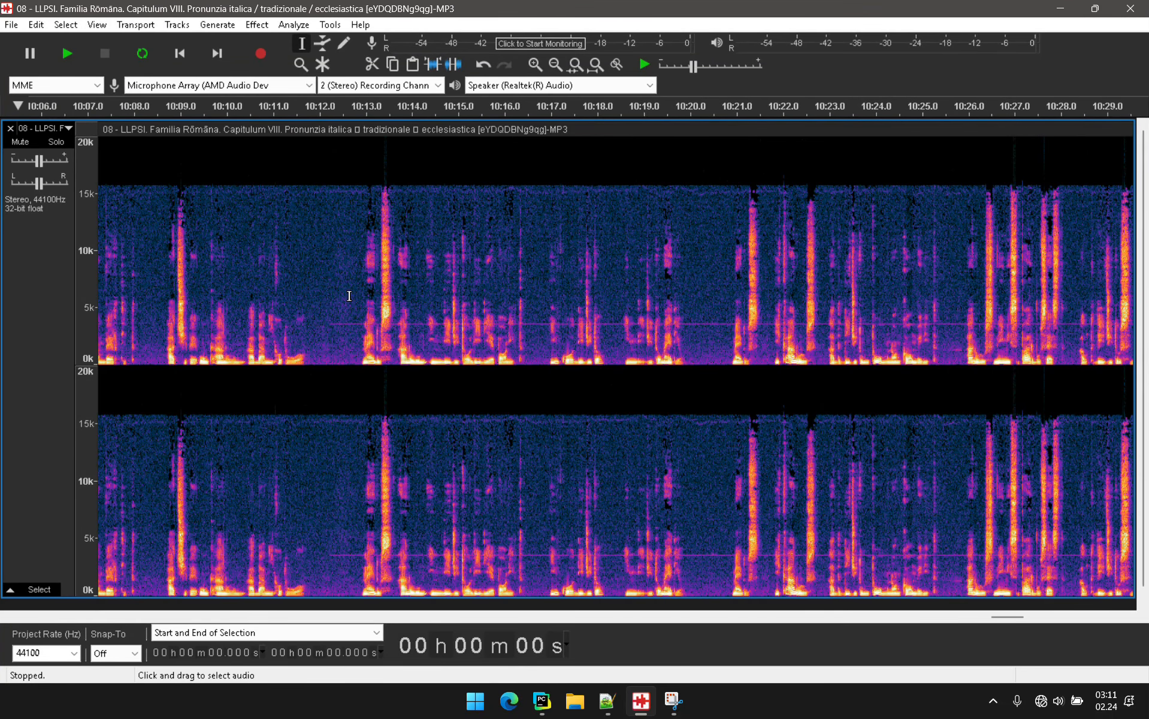
# Select the stretch containing the thin horizontal noise line, from about 10:12.26 to 10:41.06.
pyautogui.moveTo(352, 291); pyautogui.dragTo(1104, 342)
pyautogui.hscroll(5, 1104, 342)
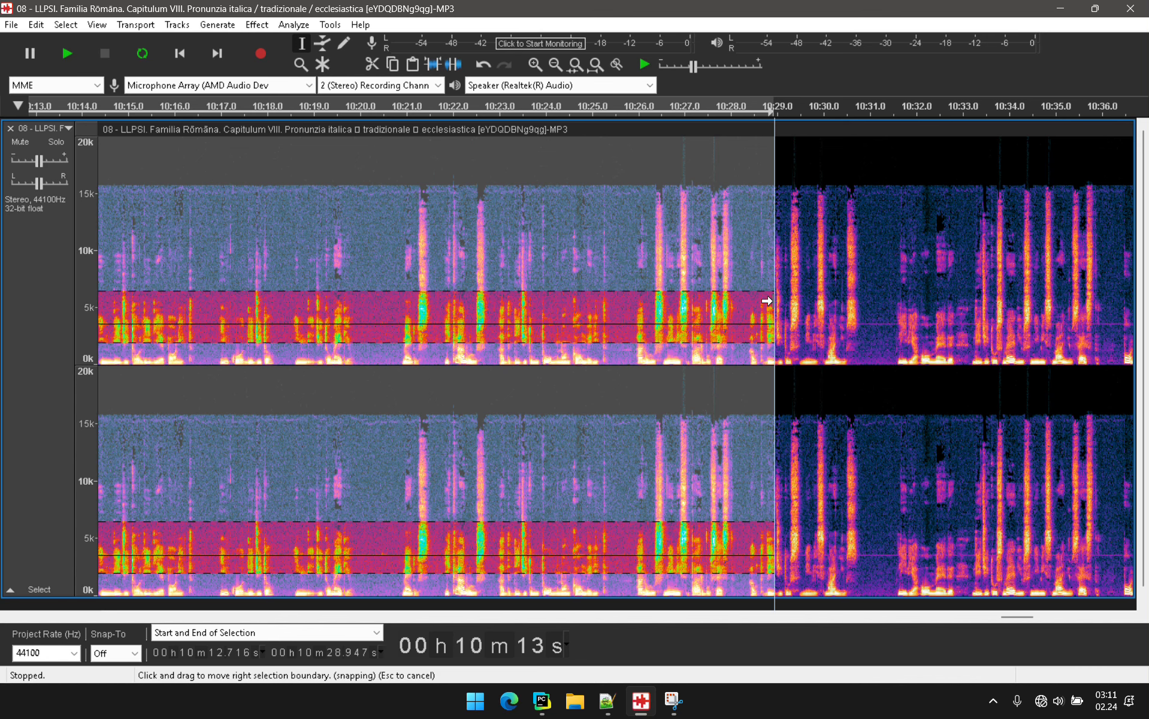
pyautogui.moveTo(767, 301); pyautogui.dragTo(1024, 318)
pyautogui.hscroll(8, 1024, 318)
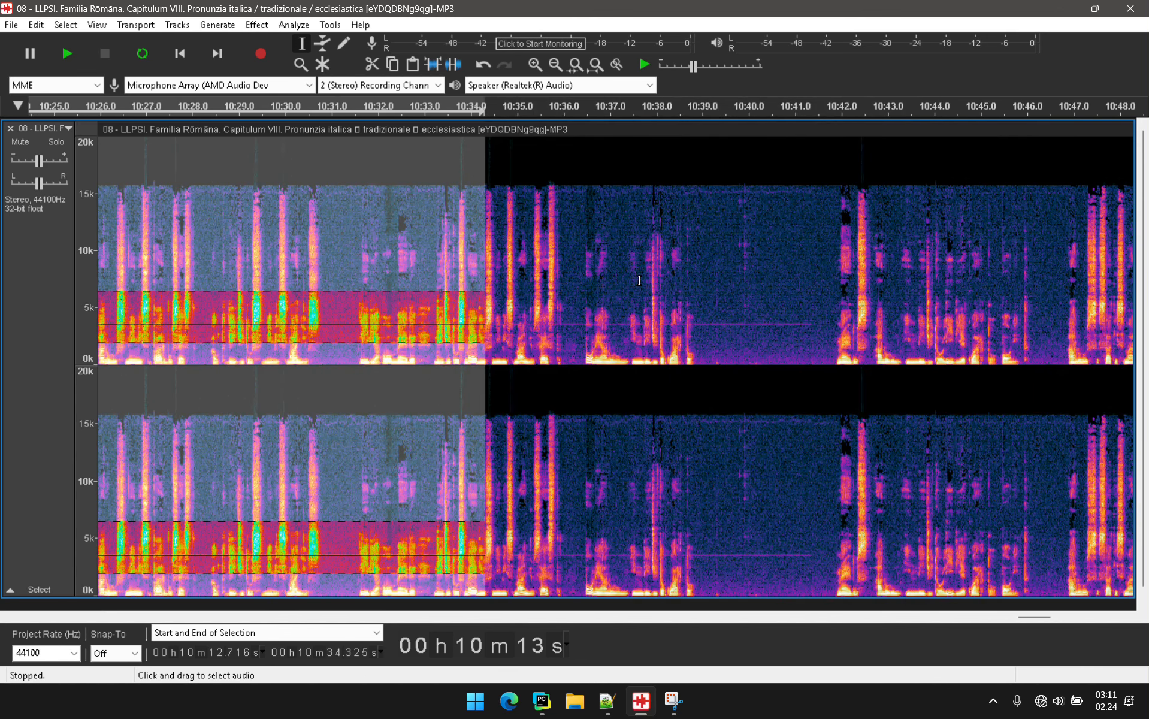
pyautogui.moveTo(482, 254); pyautogui.dragTo(796, 256)
pyautogui.hscroll(-12, 424, 259)
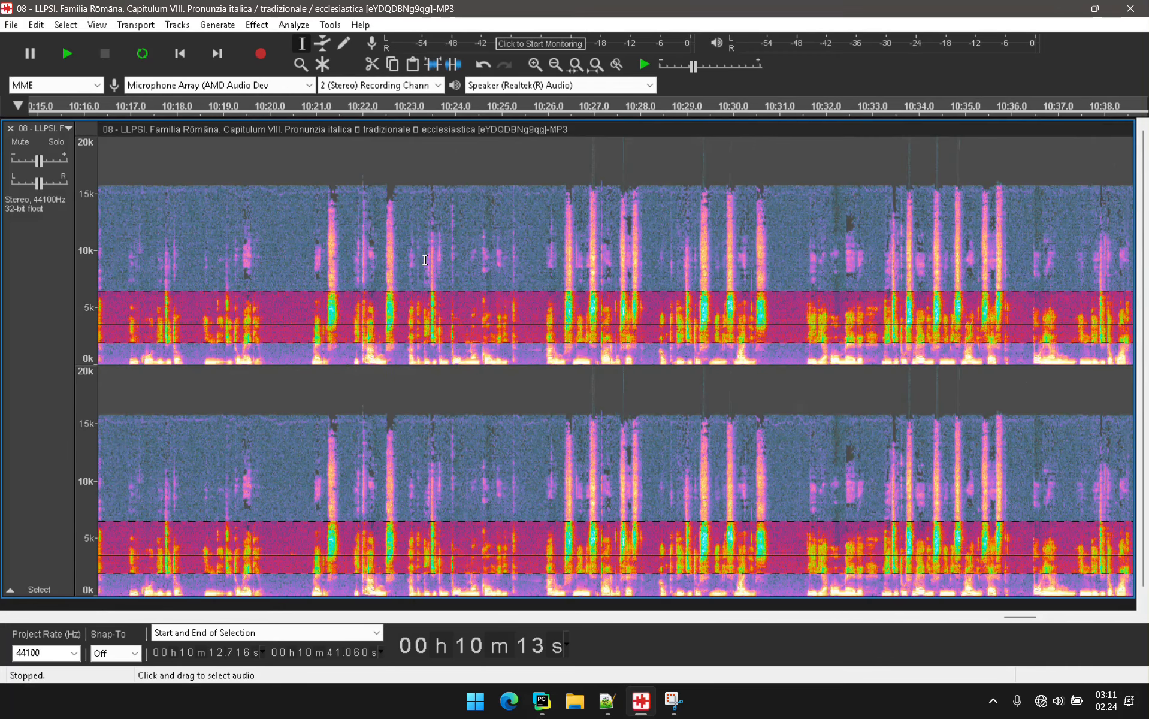
pyautogui.hscroll(-5, 425, 259)
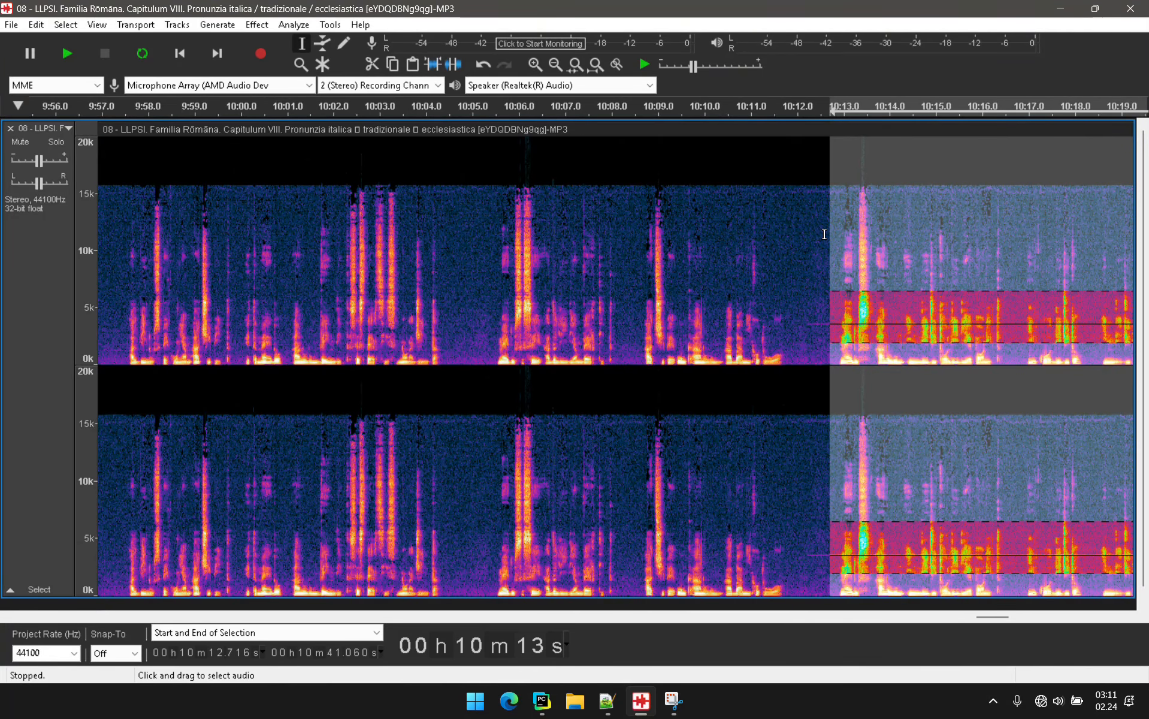
pyautogui.moveTo(830, 238); pyautogui.dragTo(809, 240)
# Extend the selection's end to about 10:41.37 and narrow its frequency band tightly around the noise line at about 3.5 kHz.
pyautogui.hscroll(9, 1036, 255)
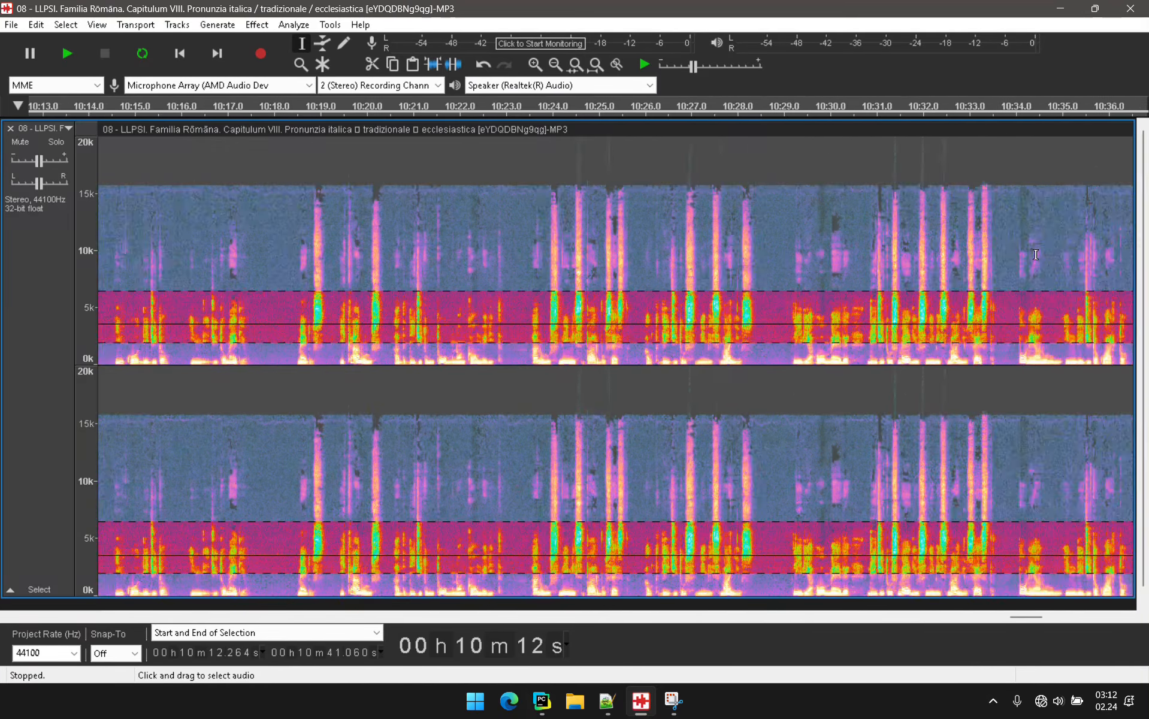
pyautogui.hscroll(7, 1036, 254)
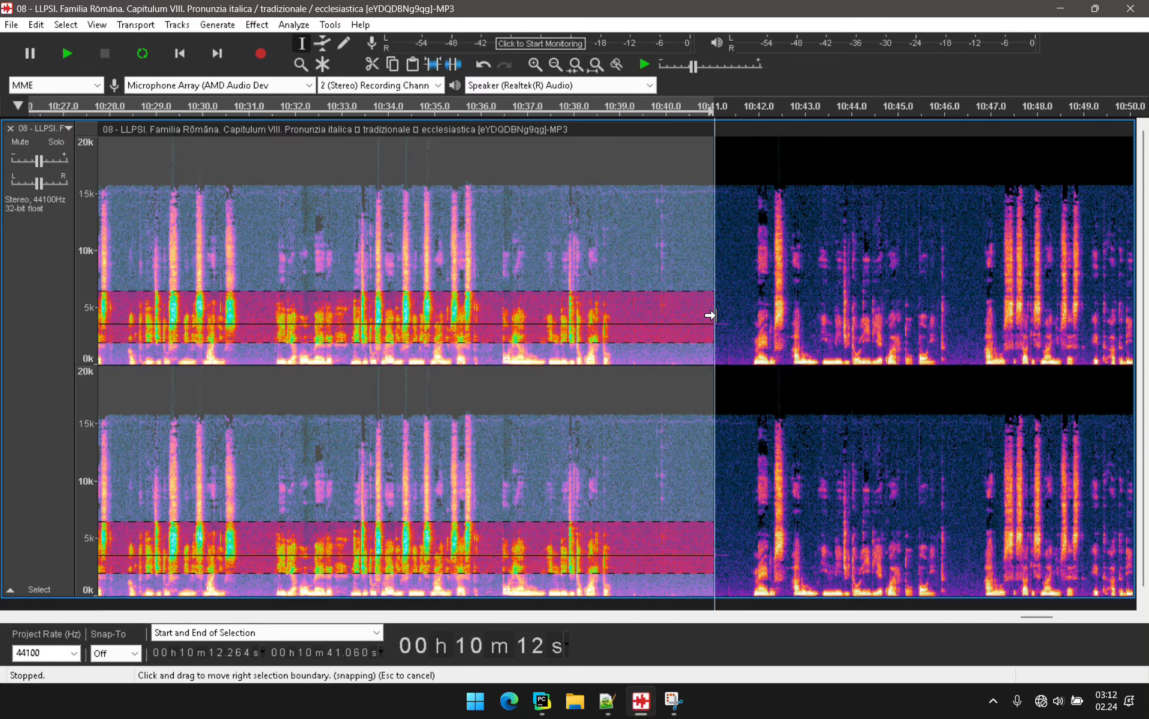
pyautogui.keyDown('ctrl'); pyautogui.scroll(4, 710, 315); pyautogui.keyUp('ctrl')
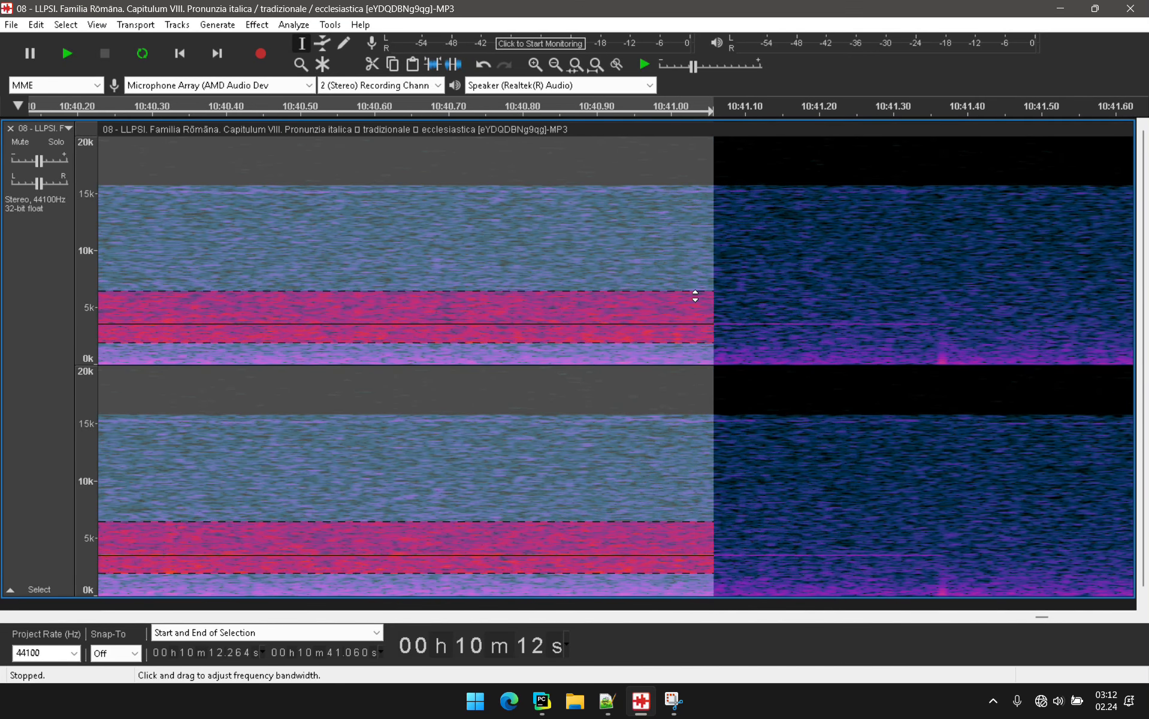
pyautogui.moveTo(695, 296); pyautogui.dragTo(940, 269)
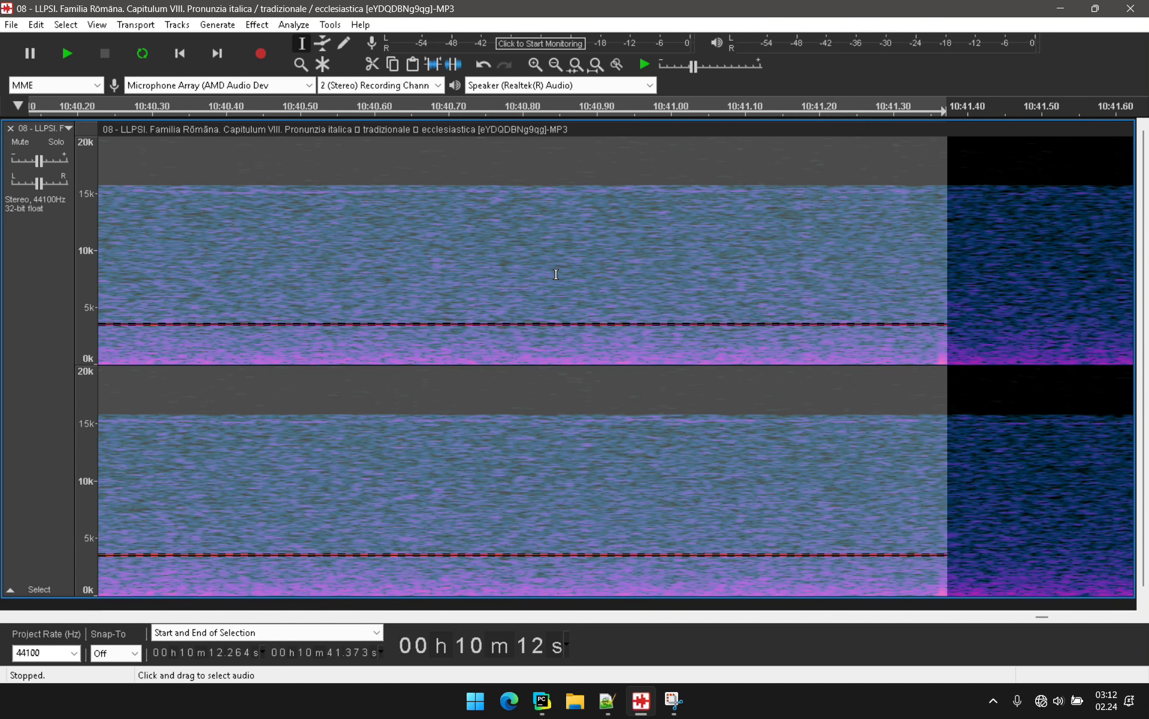
# Remove the selected noise band with Spectral Delete and clear the selection.
pyautogui.keyDown('ctrl'); pyautogui.scroll(-5, 556, 274); pyautogui.keyUp('ctrl')
pyautogui.hscroll(-5, 555, 274)
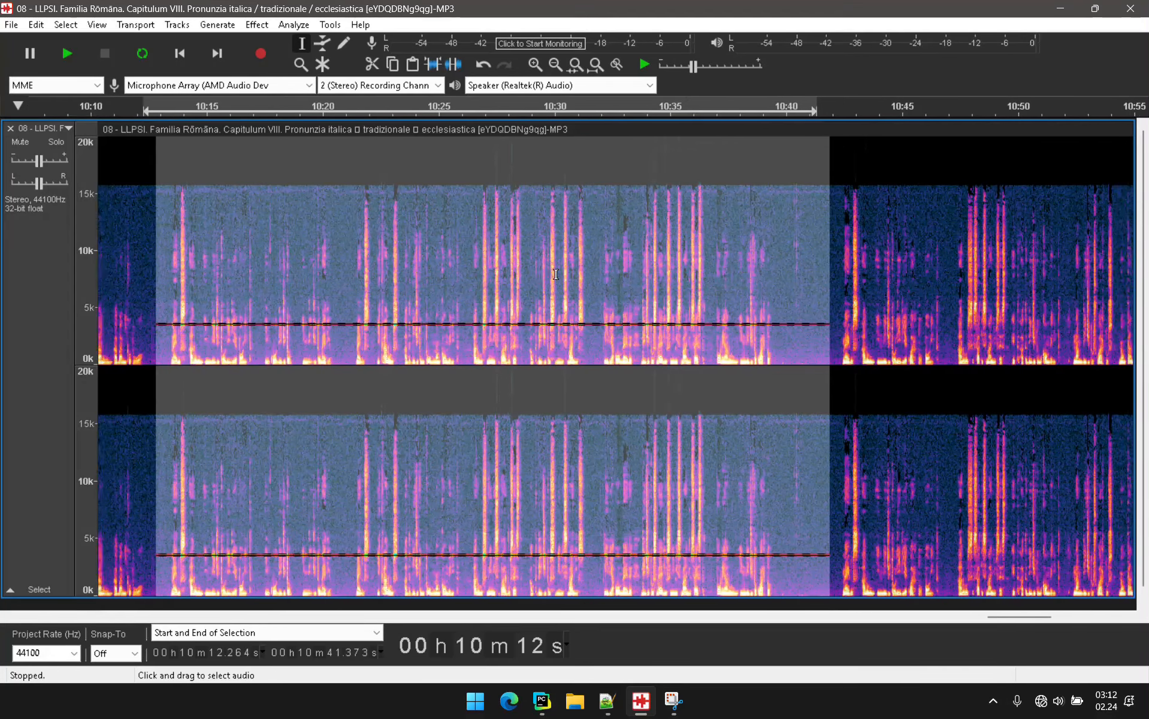
pyautogui.click(258, 26)
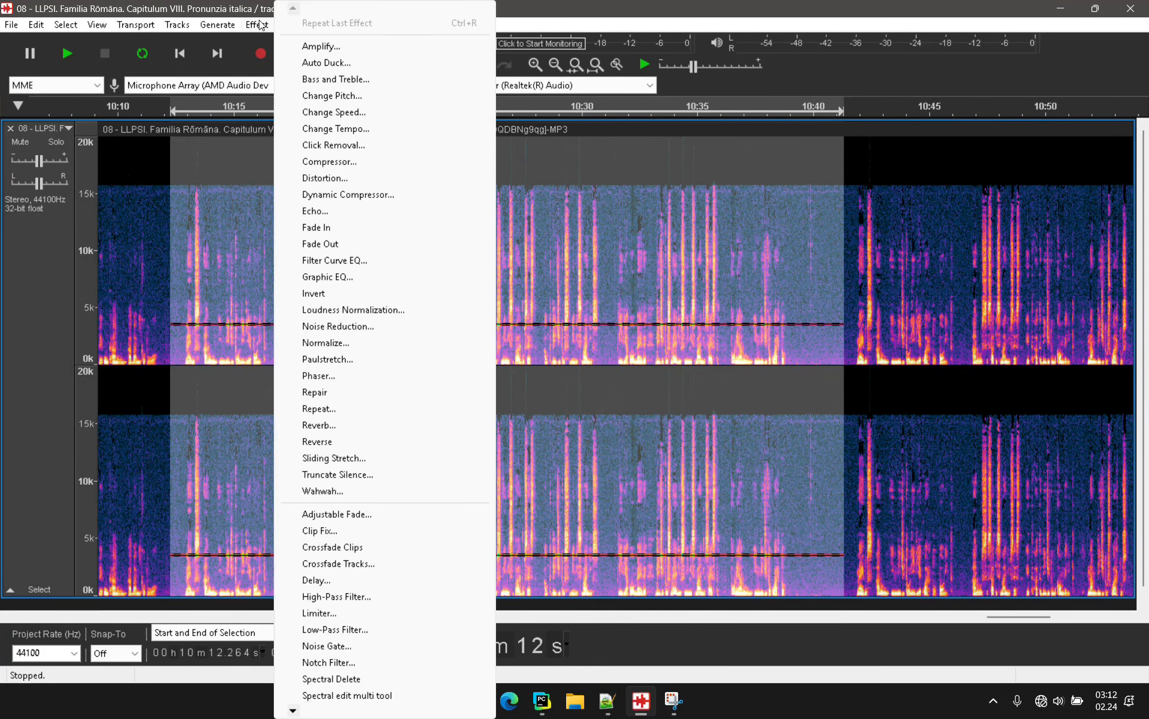
pyautogui.click(374, 680)
pyautogui.click(345, 539)
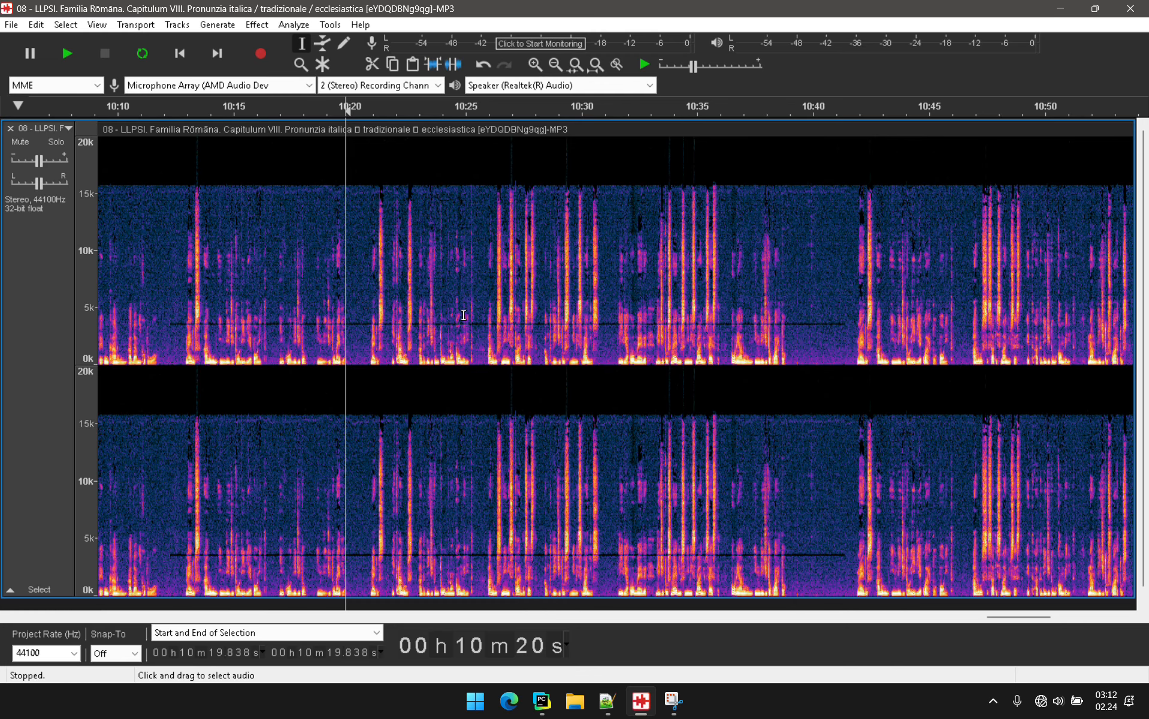
# Switch the whole track back to Waveform view.
pyautogui.hscroll(-5, 463, 315)
pyautogui.scroll(-3, 463, 315)
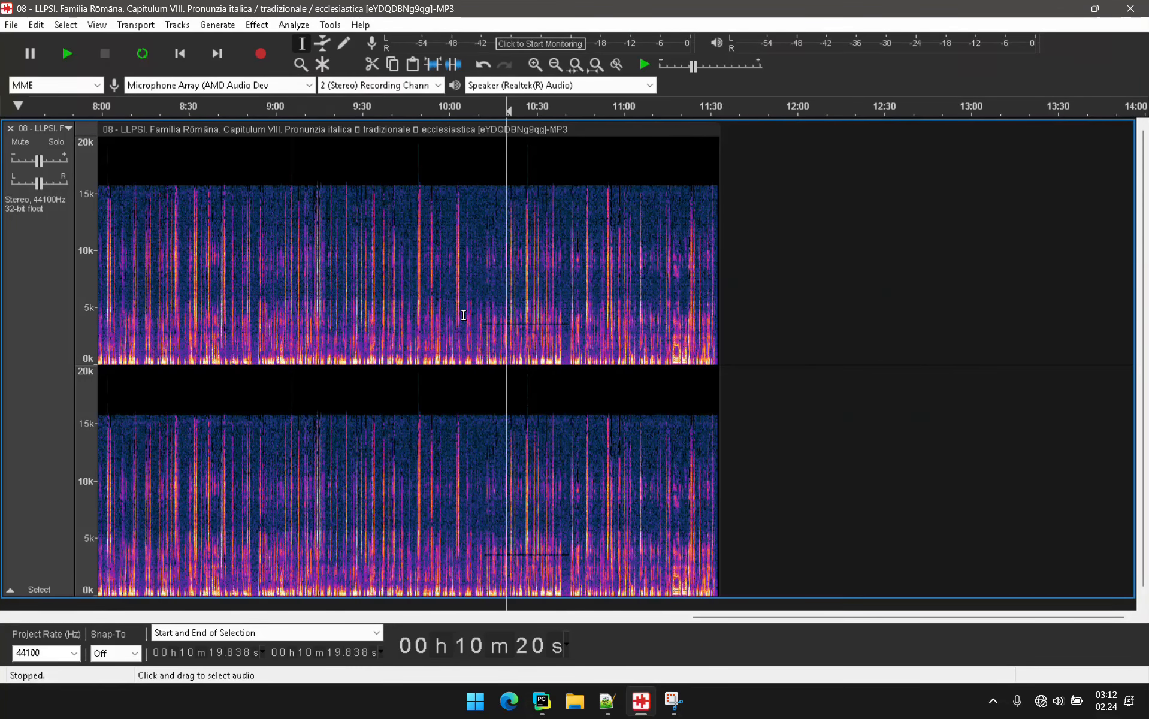
pyautogui.hscroll(-10, 463, 314)
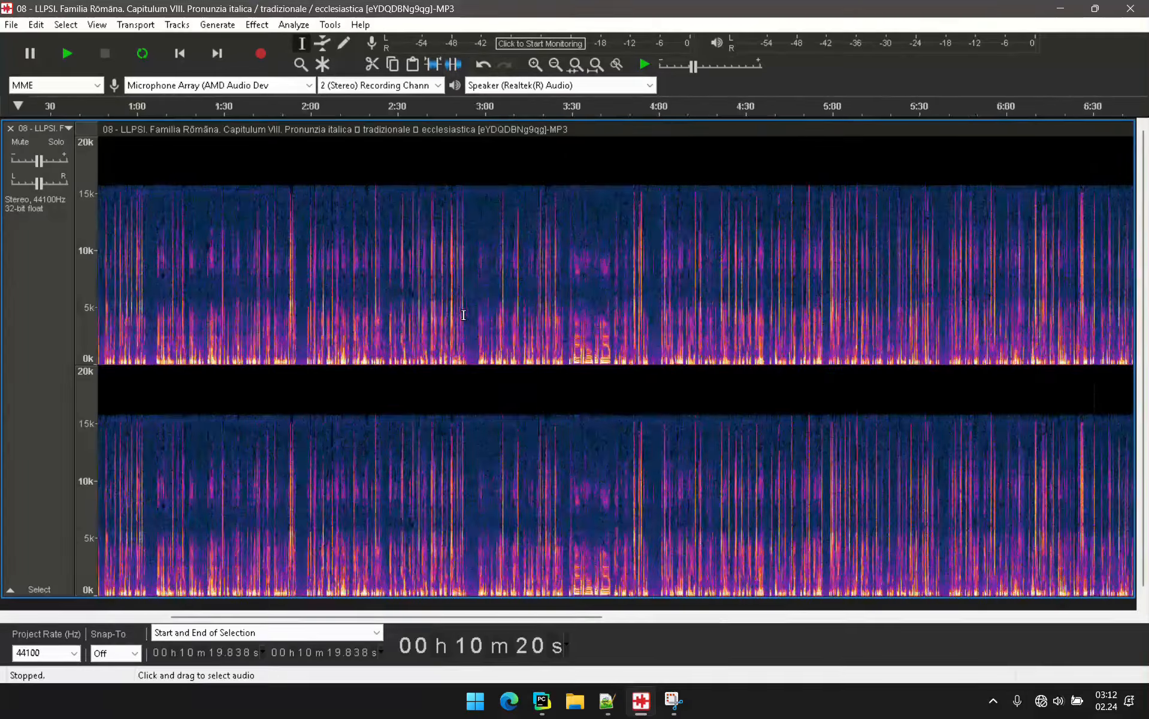
pyautogui.scroll(-2, 469, 314)
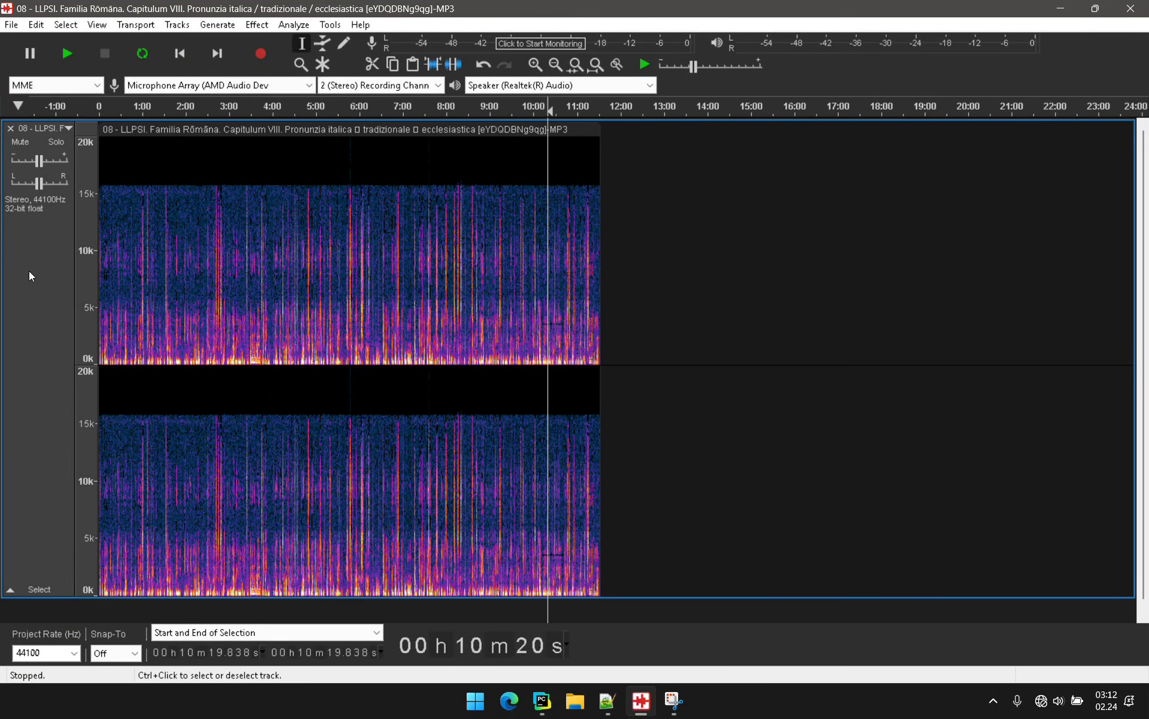
pyautogui.rightClick(30, 272)
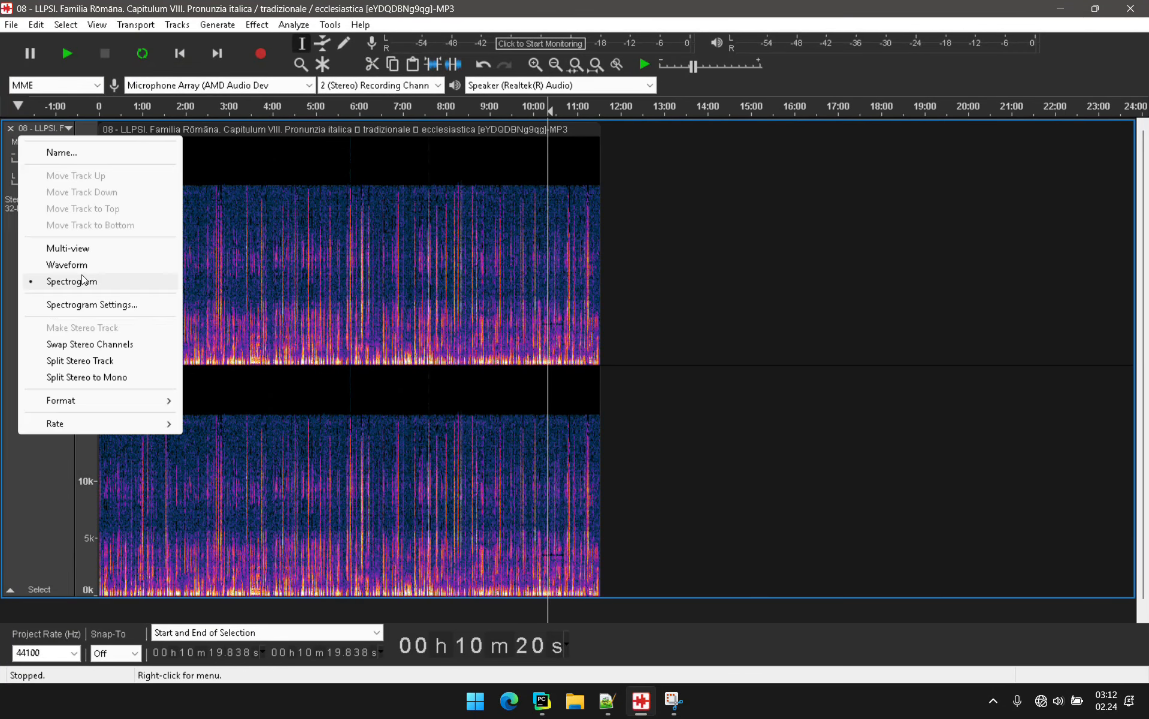
pyautogui.click(82, 266)
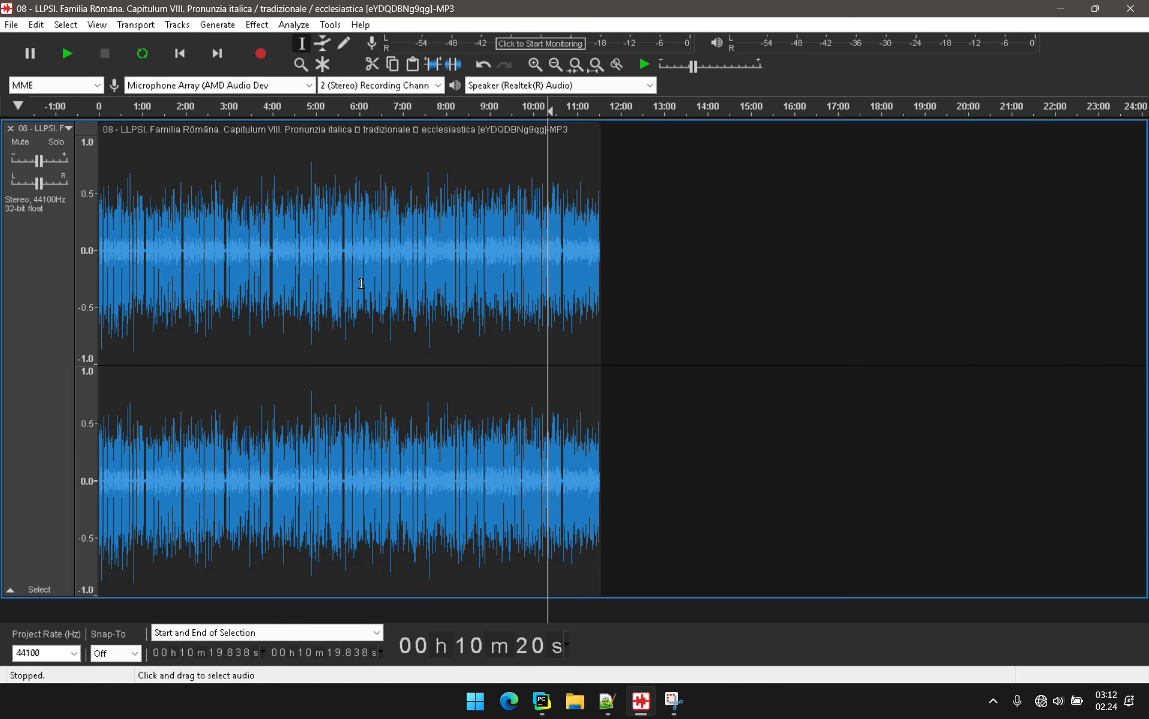
# Select the quiet gap from about 5:37.47 to 5:40.31 and show the track in Multi-view.
pyautogui.scroll(3, 268, 231)
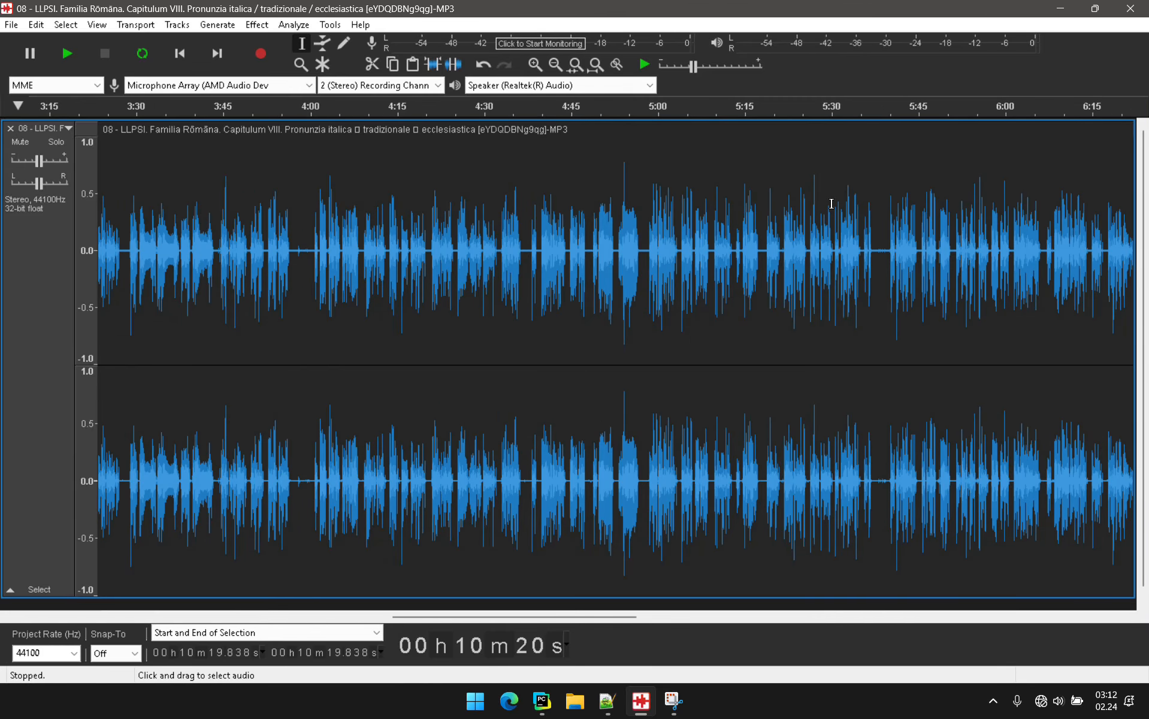
pyautogui.moveTo(874, 250)
pyautogui.mouseDown()
pyautogui.moveTo(903, 250)
pyautogui.moveTo(891, 250)
pyautogui.mouseUp()
pyautogui.click(39, 127)
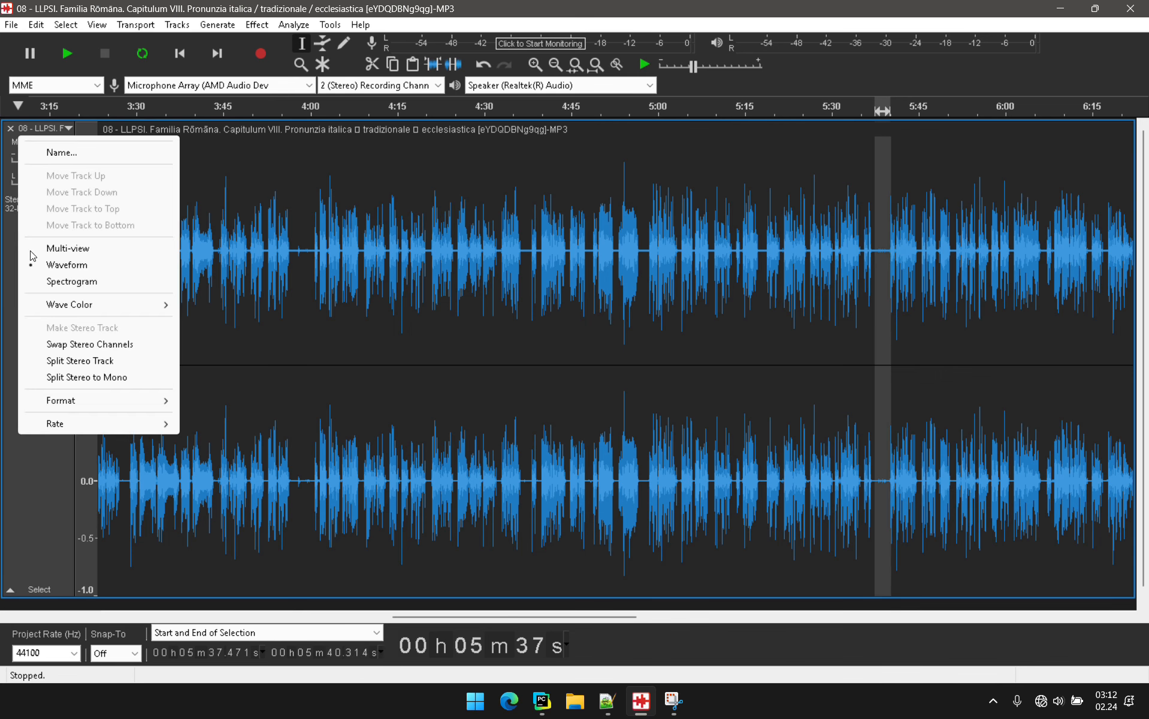
pyautogui.click(67, 252)
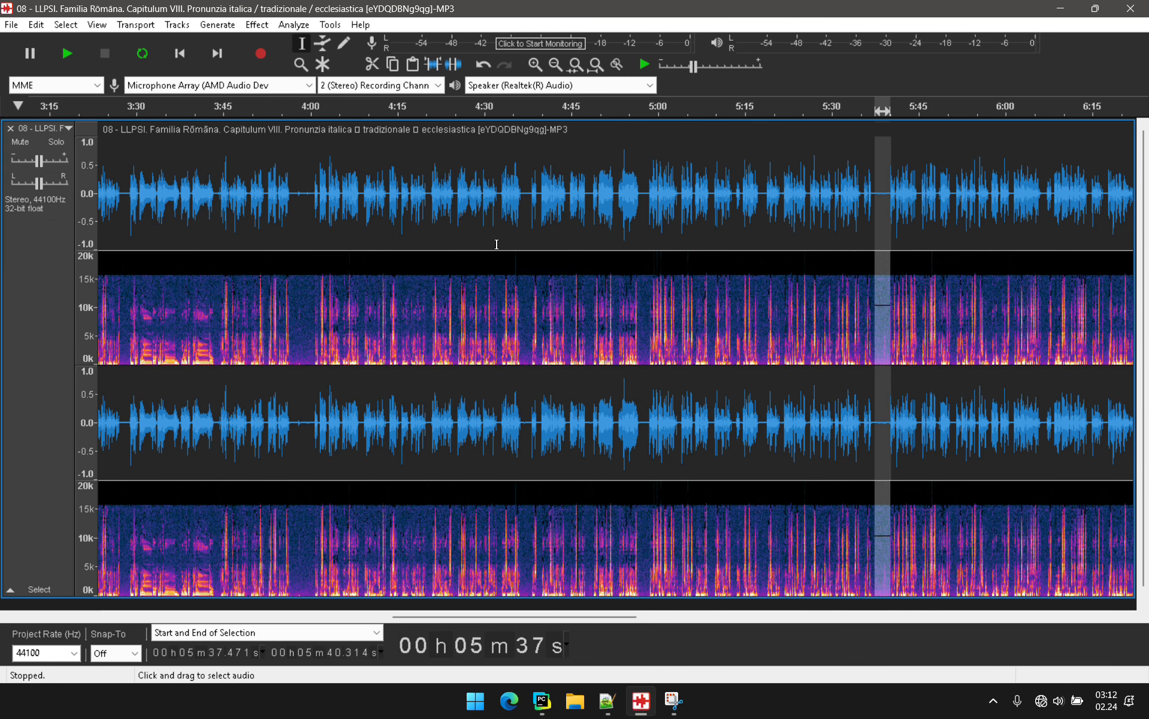
pyautogui.scroll(3, 881, 214)
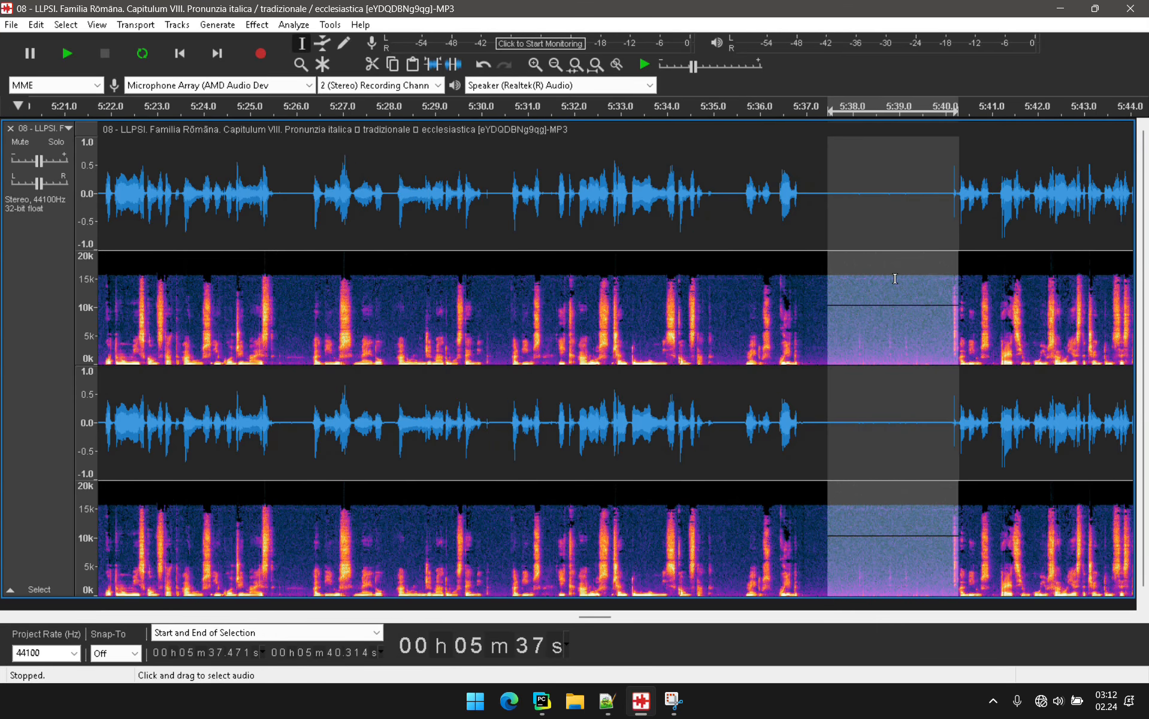
# Select the silent gap from about 5:37.04 to 5:38.10 and capture it as the Noise Reduction profile.
pyautogui.click(846, 306)
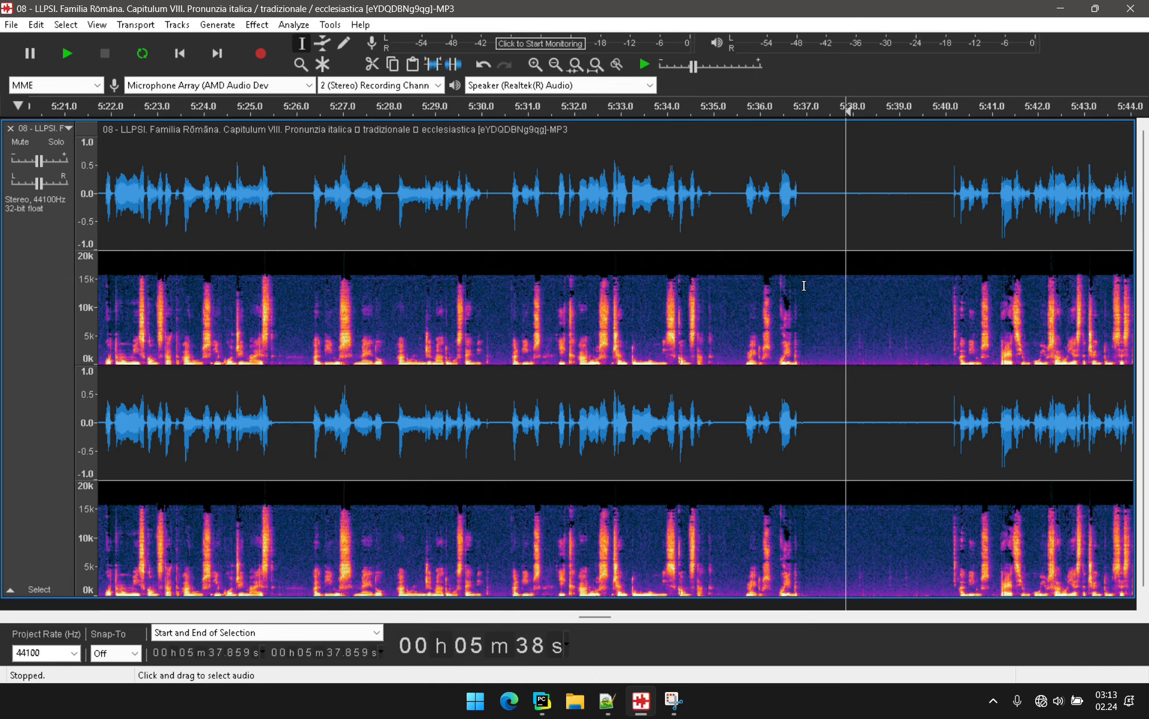
pyautogui.moveTo(806, 287); pyautogui.dragTo(855, 287)
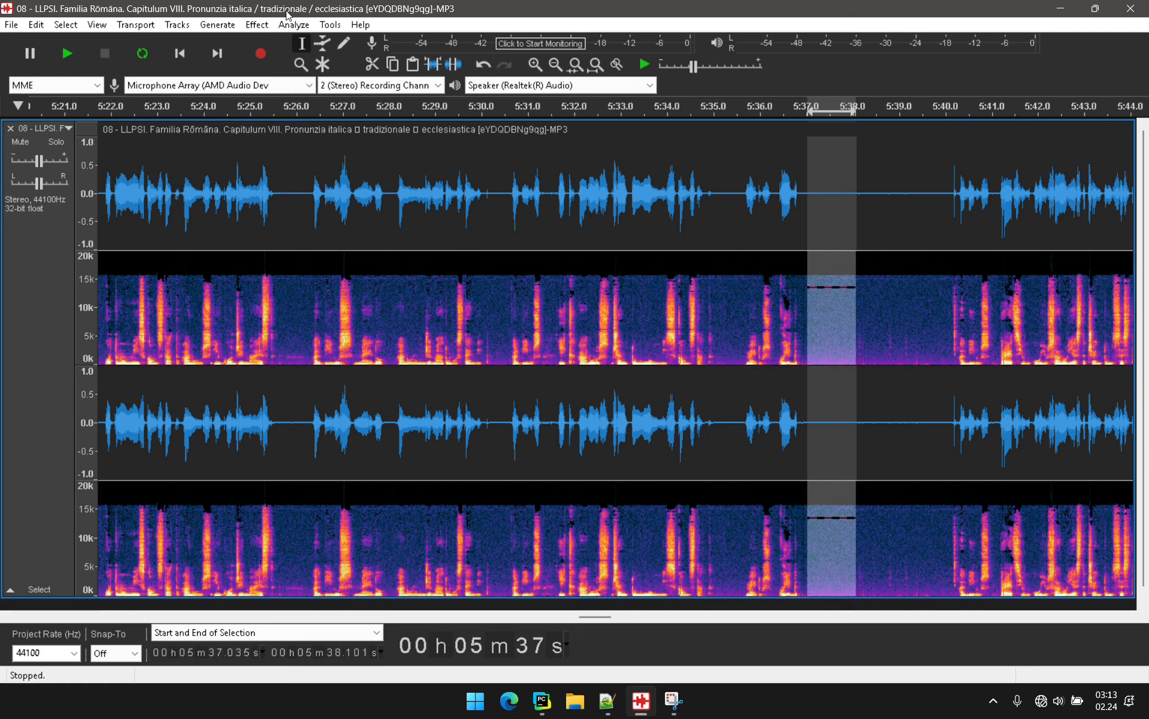
pyautogui.click(258, 25)
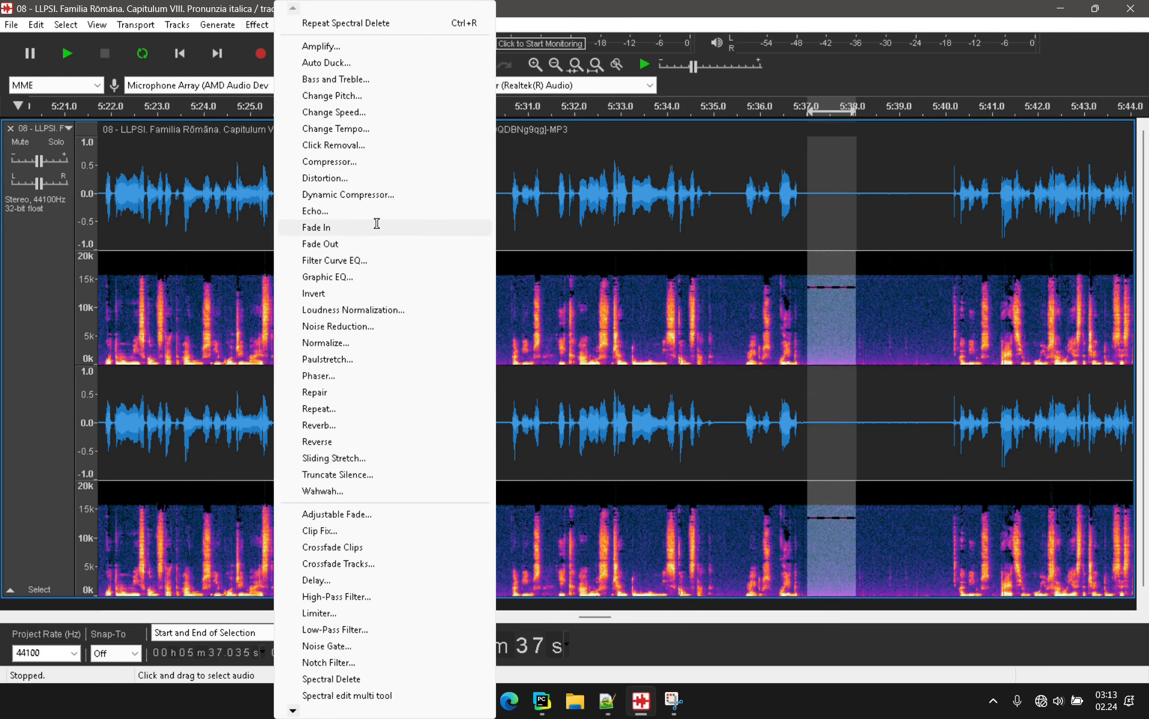
pyautogui.click(373, 326)
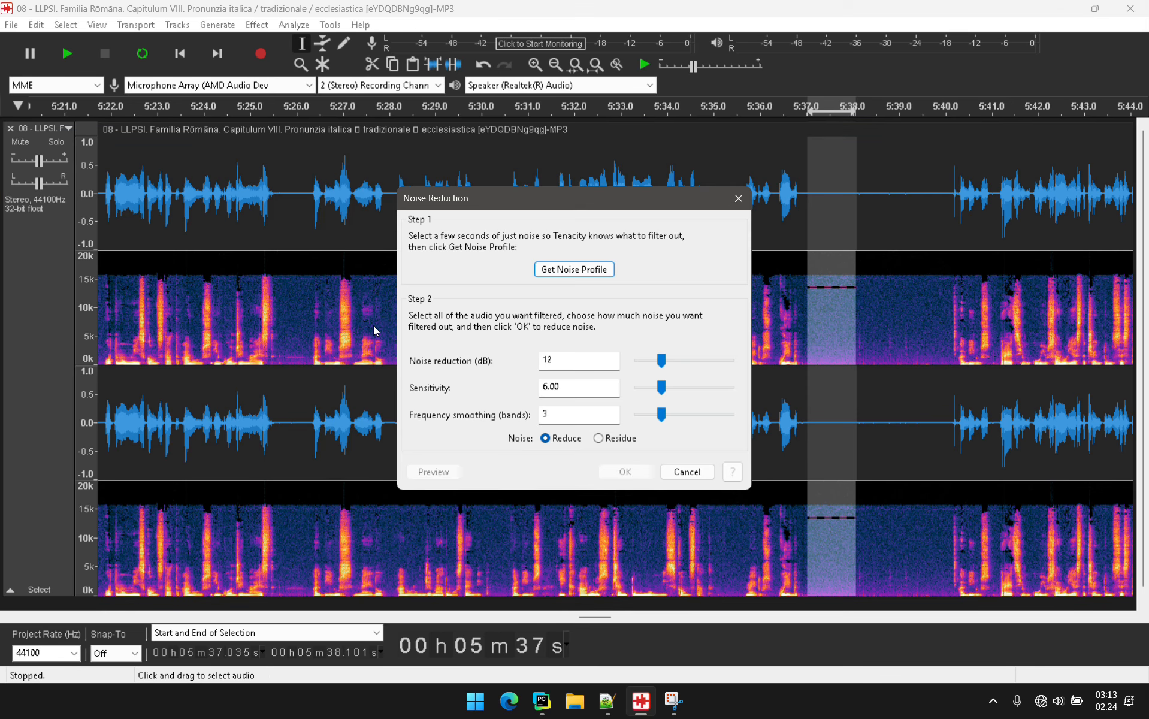
pyautogui.click(598, 273)
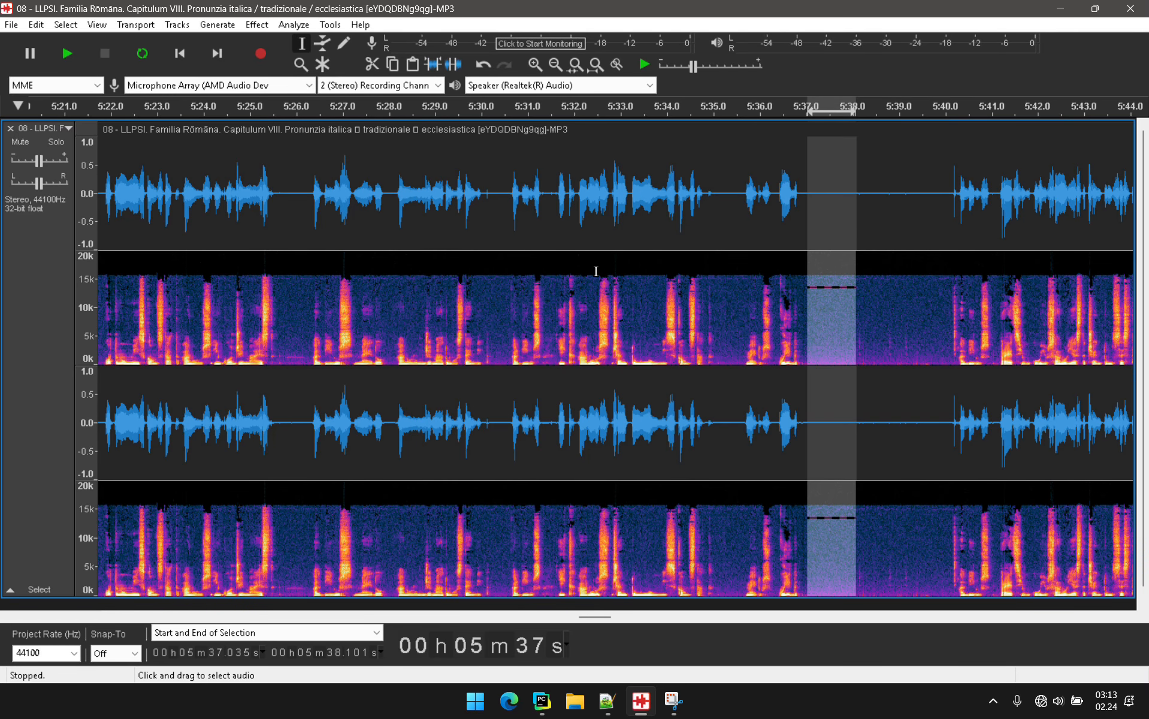
# Select the whole track for Noise Reduction and preview the noise residue twice, stopping each preview early.
pyautogui.hotkey('ctrl', 'a')
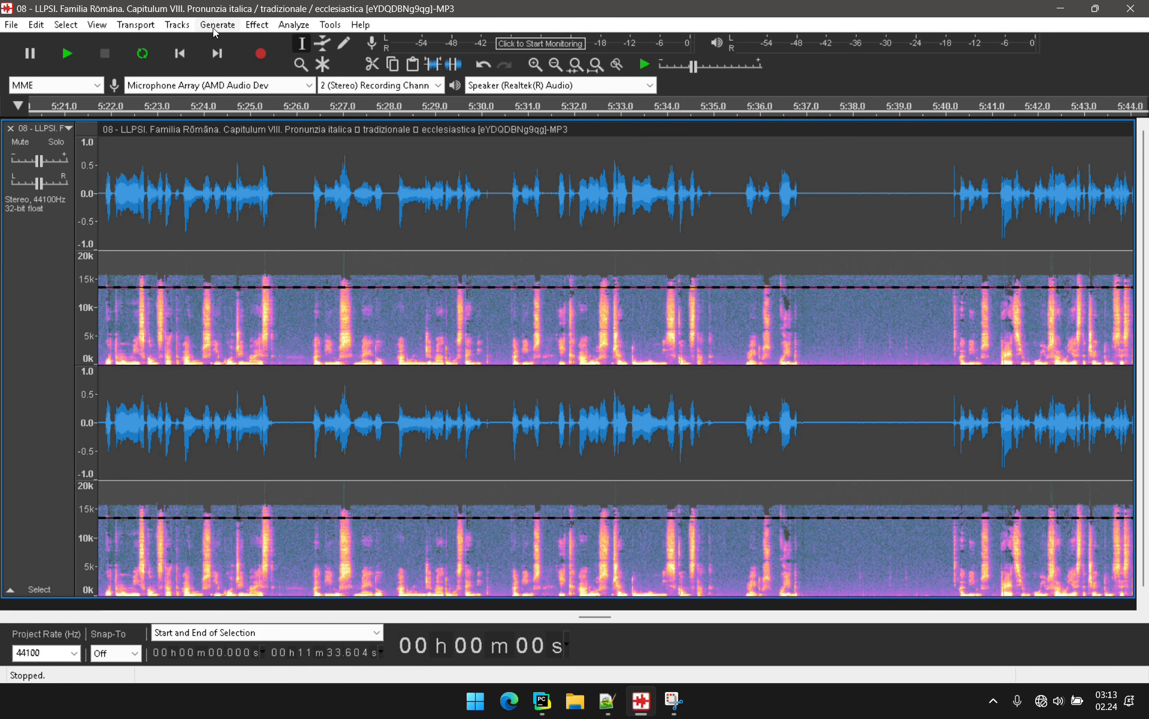
pyautogui.click(257, 25)
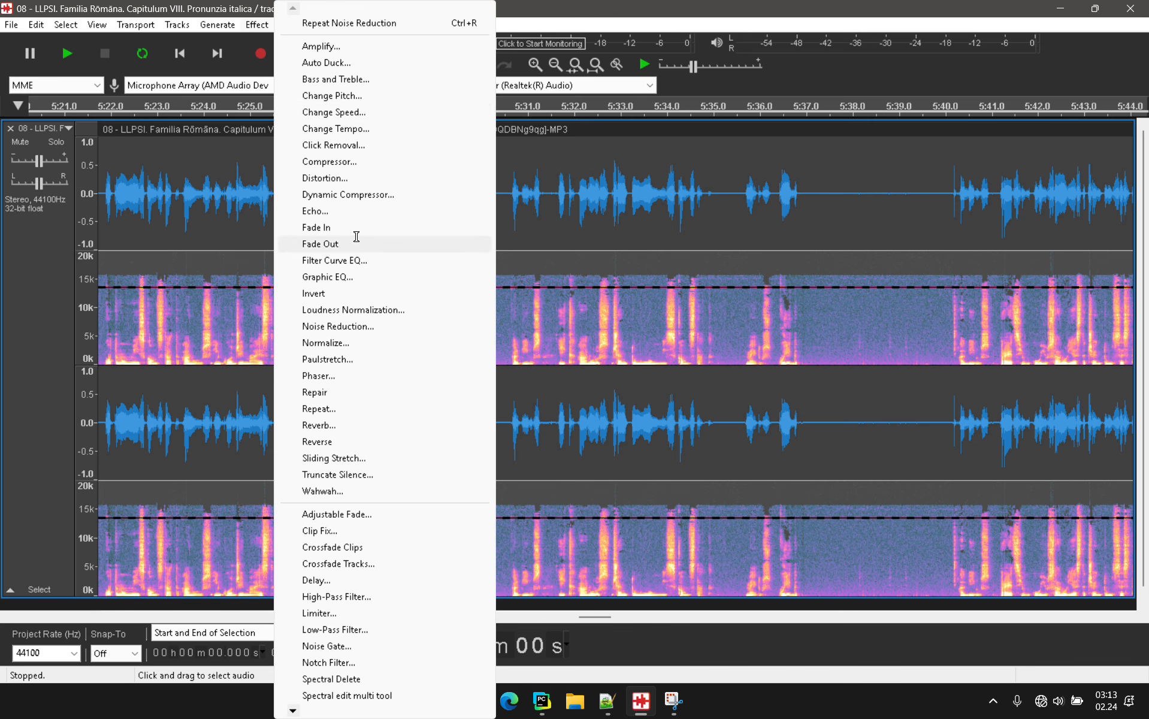
pyautogui.click(375, 328)
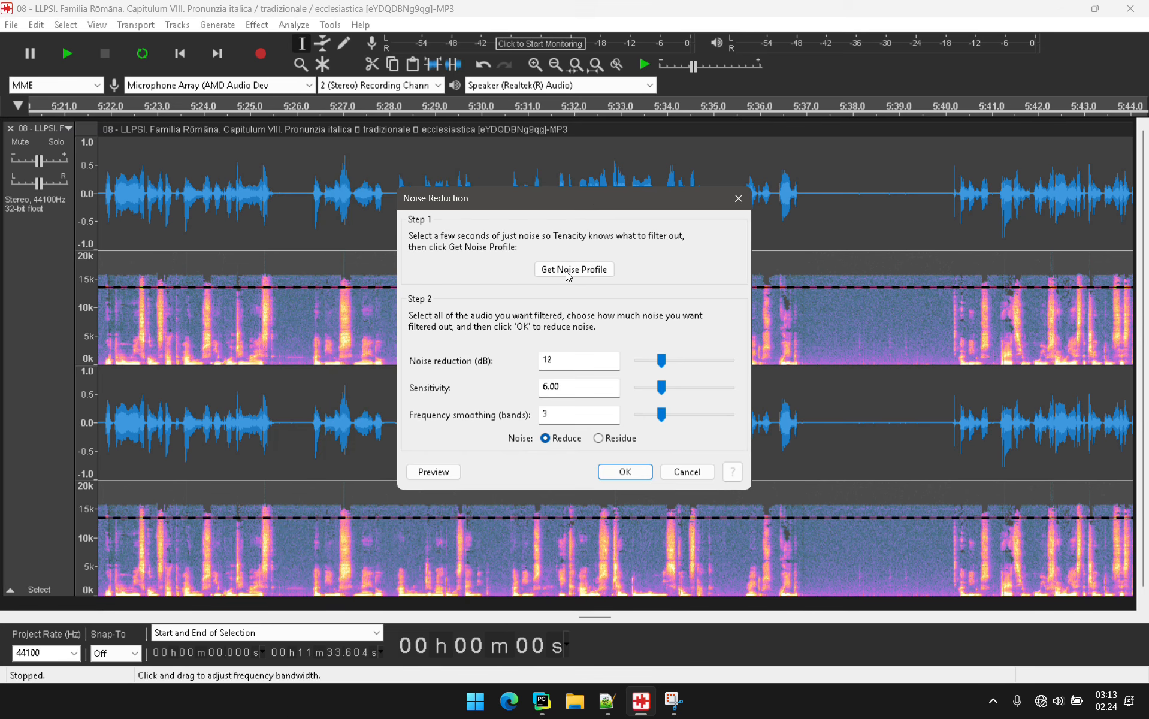
pyautogui.click(598, 437)
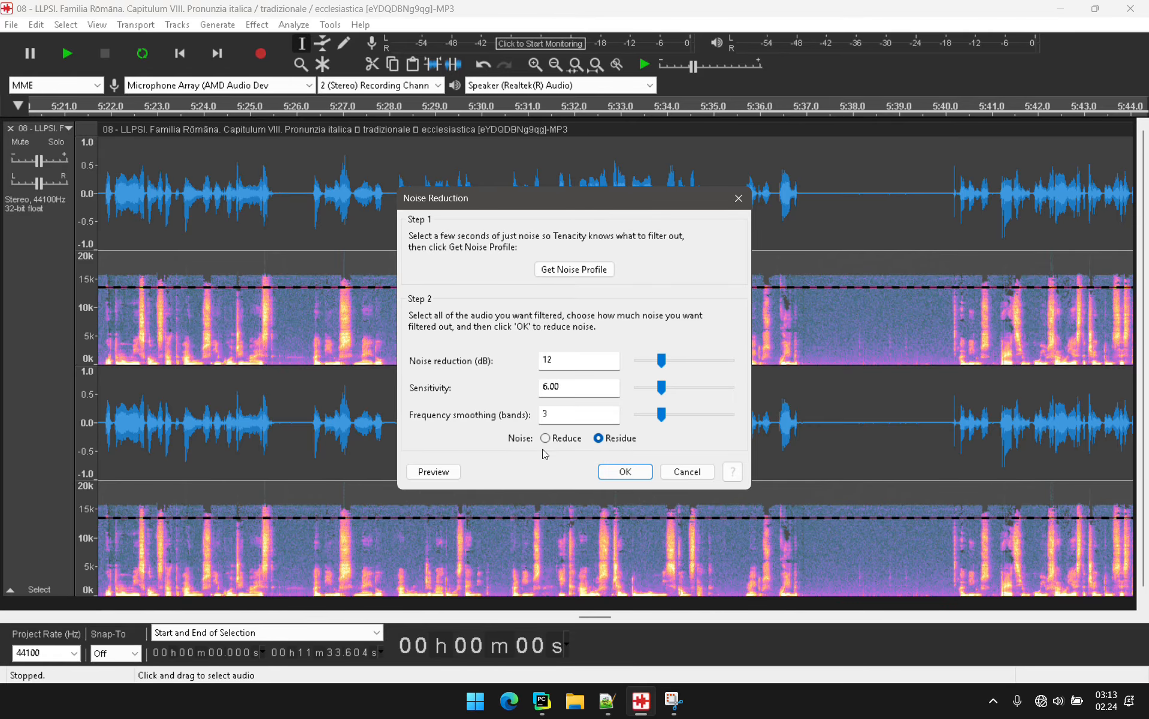
pyautogui.click(434, 473)
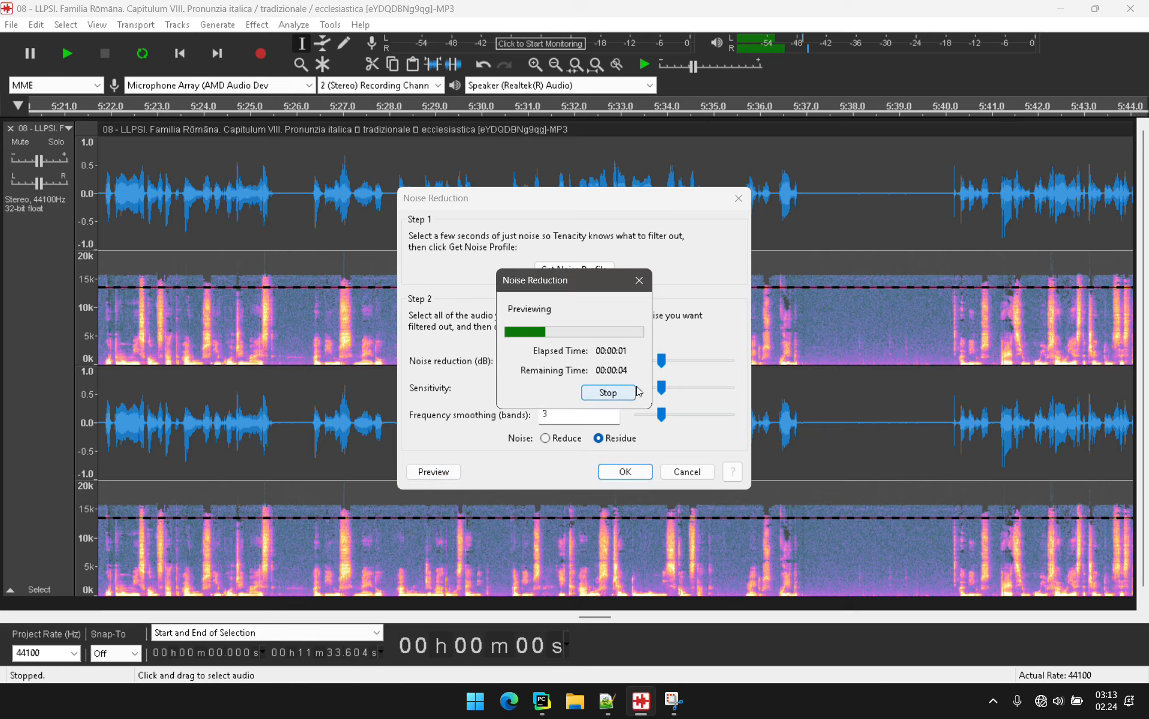
pyautogui.click(608, 393)
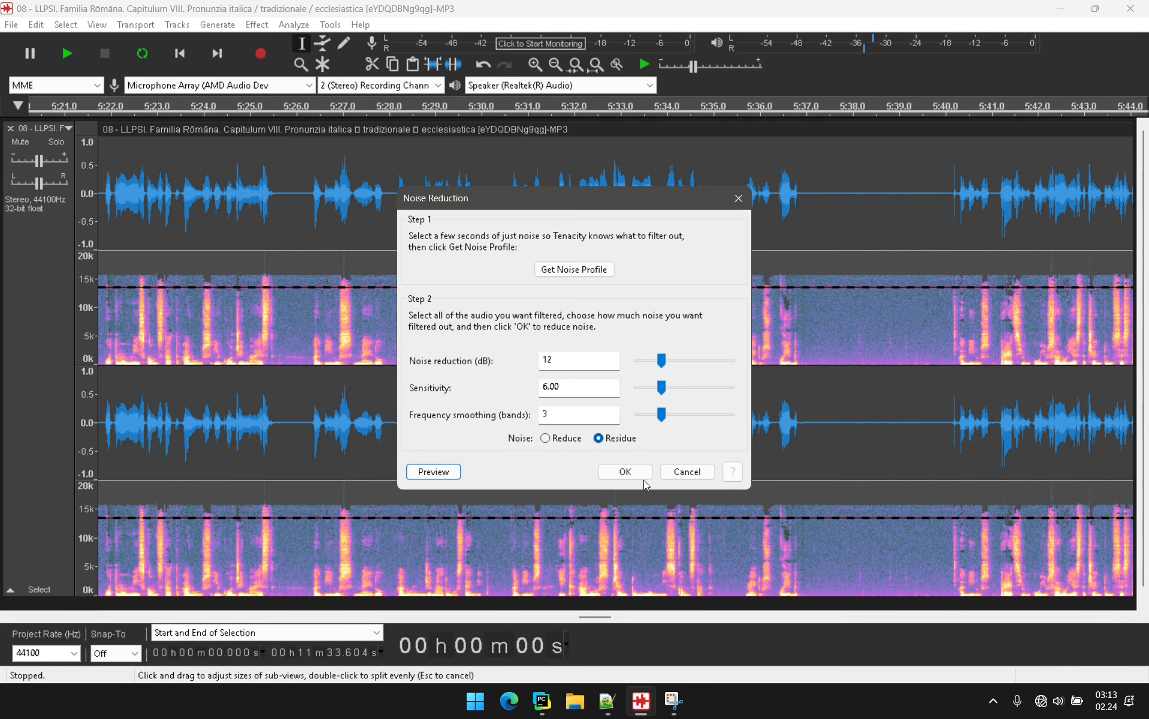
pyautogui.click(433, 471)
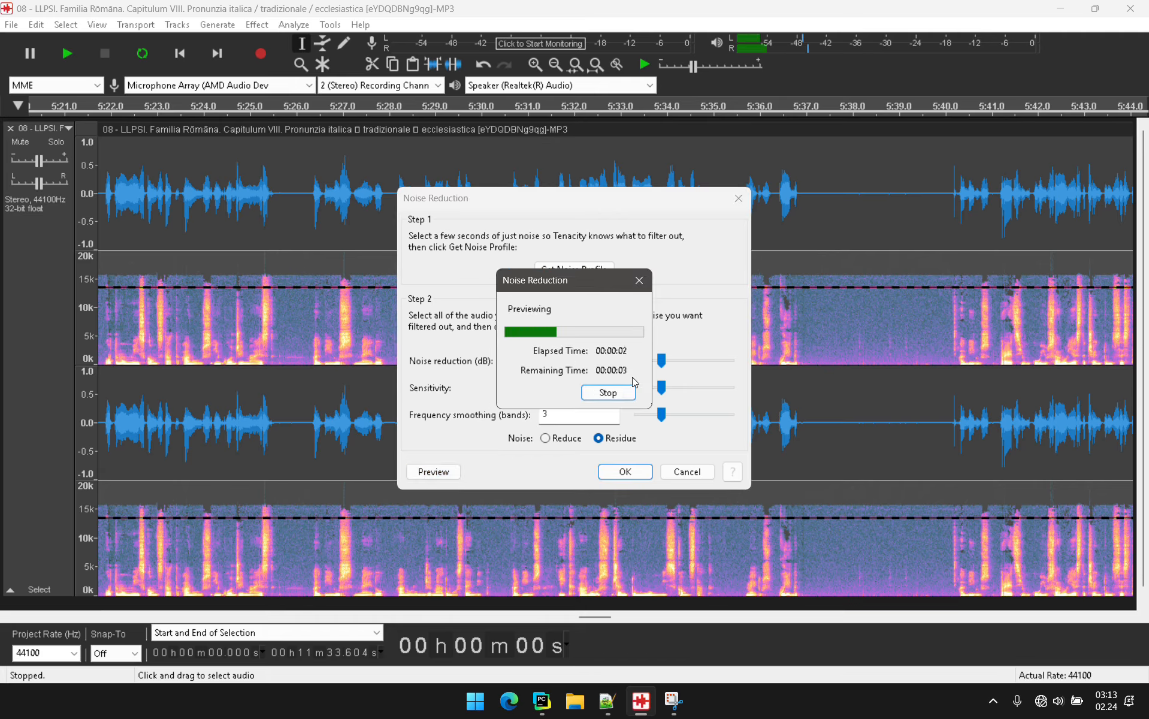
pyautogui.click(639, 280)
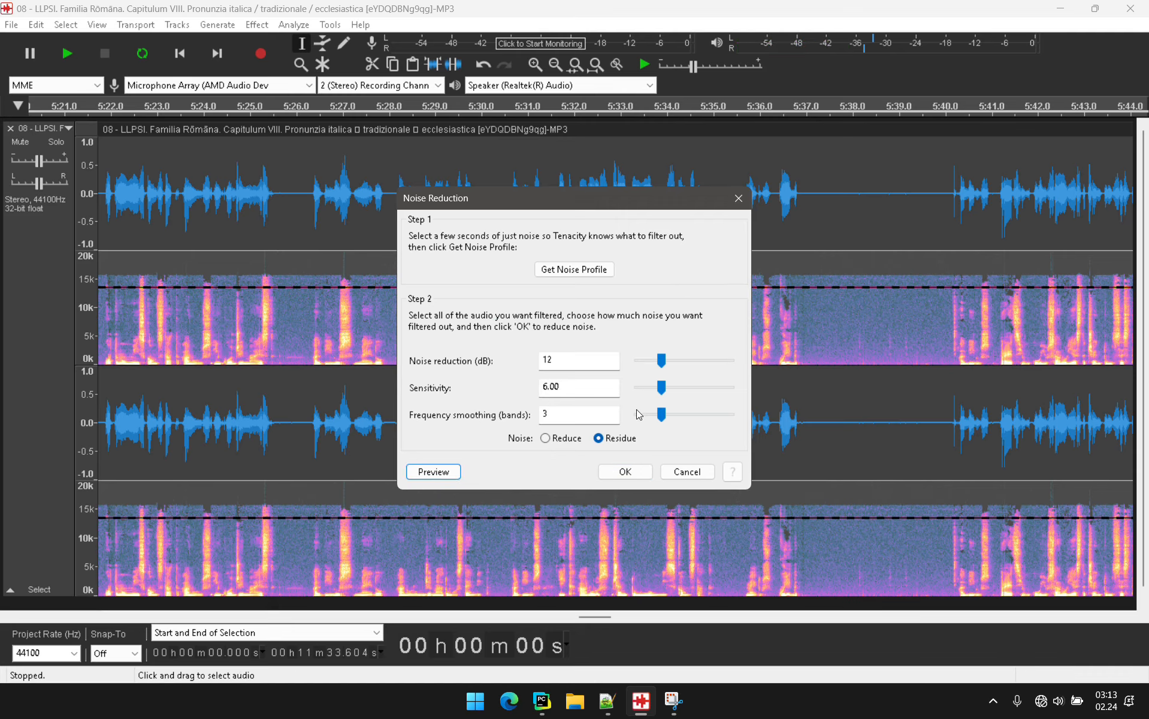
# Apply Noise Reduction in Reduce mode at 12 dB, sensitivity 6.00 and 3 smoothing bands, and clear the selection.
pyautogui.click(568, 440)
pyautogui.click(625, 472)
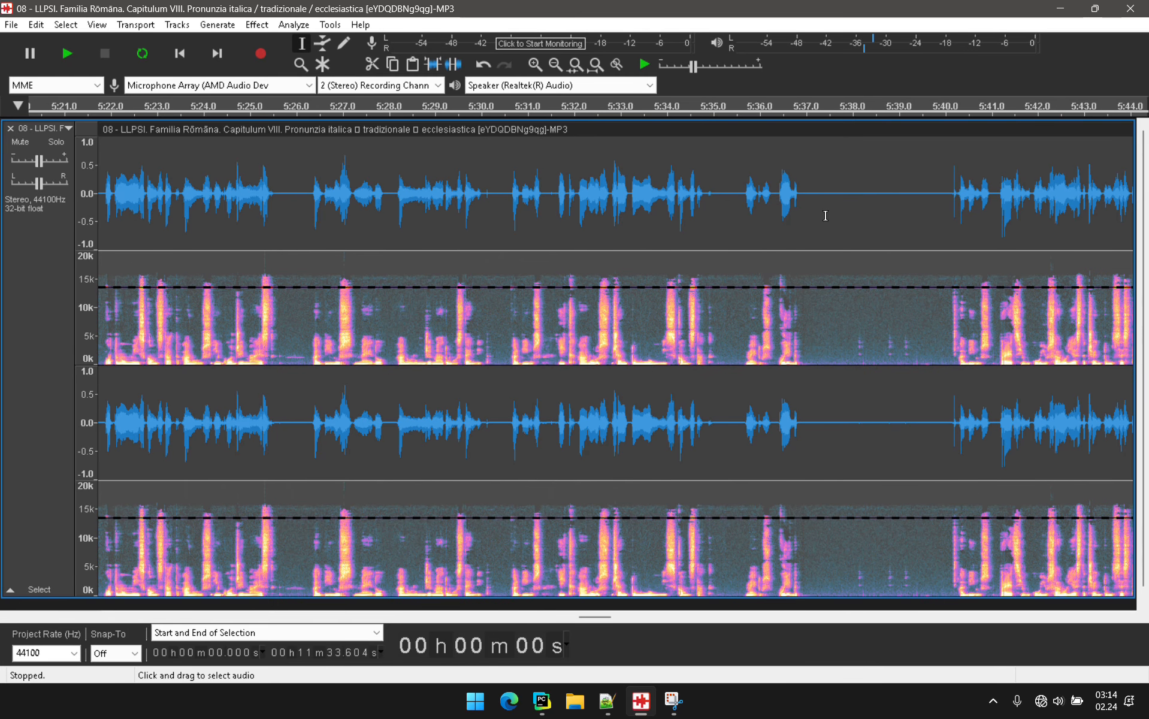
pyautogui.click(826, 216)
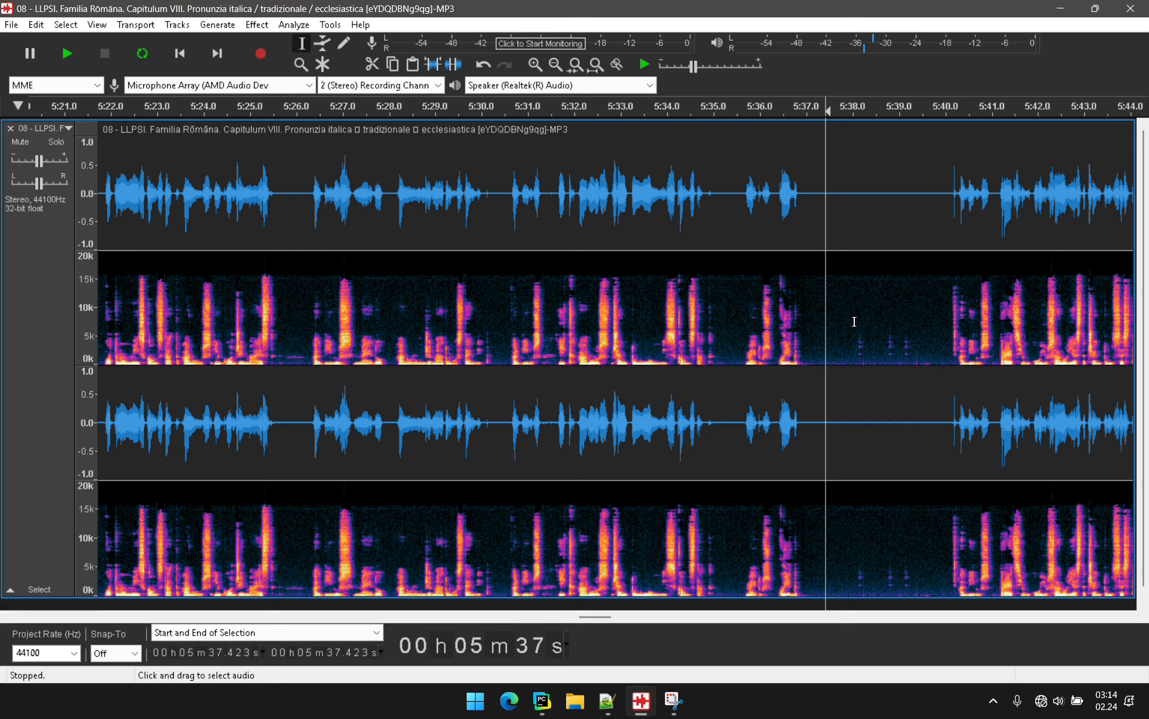
# Mark the faint noise spots in the pause from about 5:38.05 to 5:39.49 for inspection and clear the selection.
pyautogui.moveTo(855, 324); pyautogui.dragTo(920, 334)
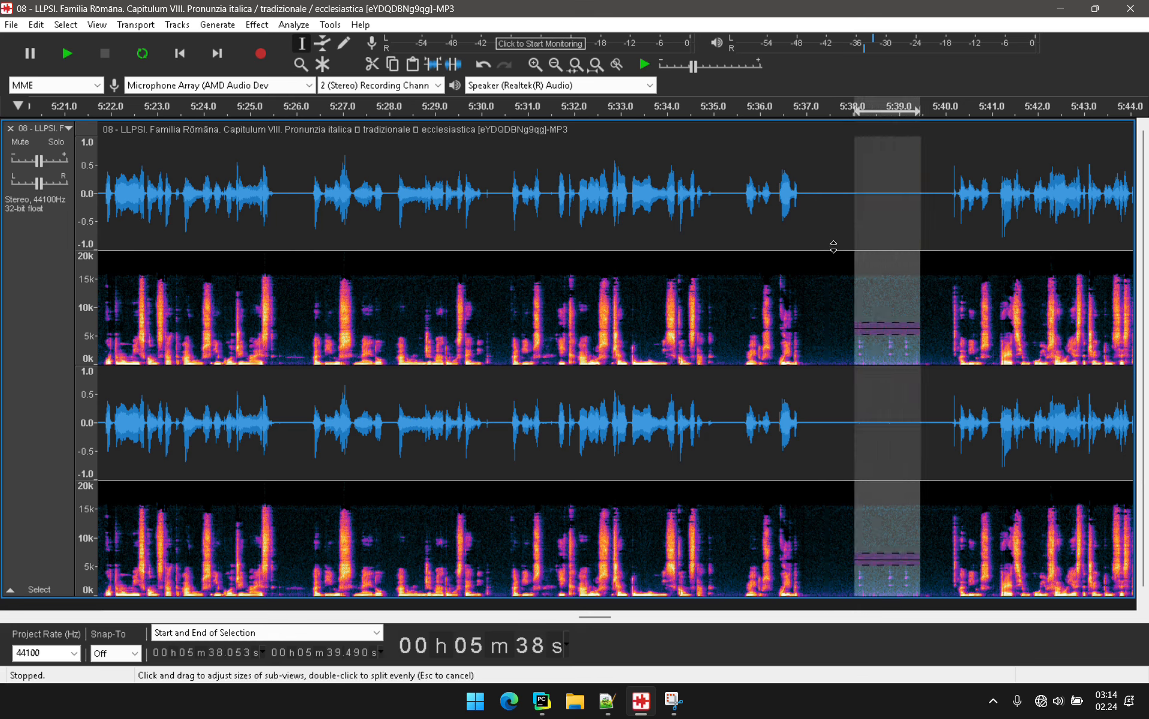
pyautogui.click(827, 269)
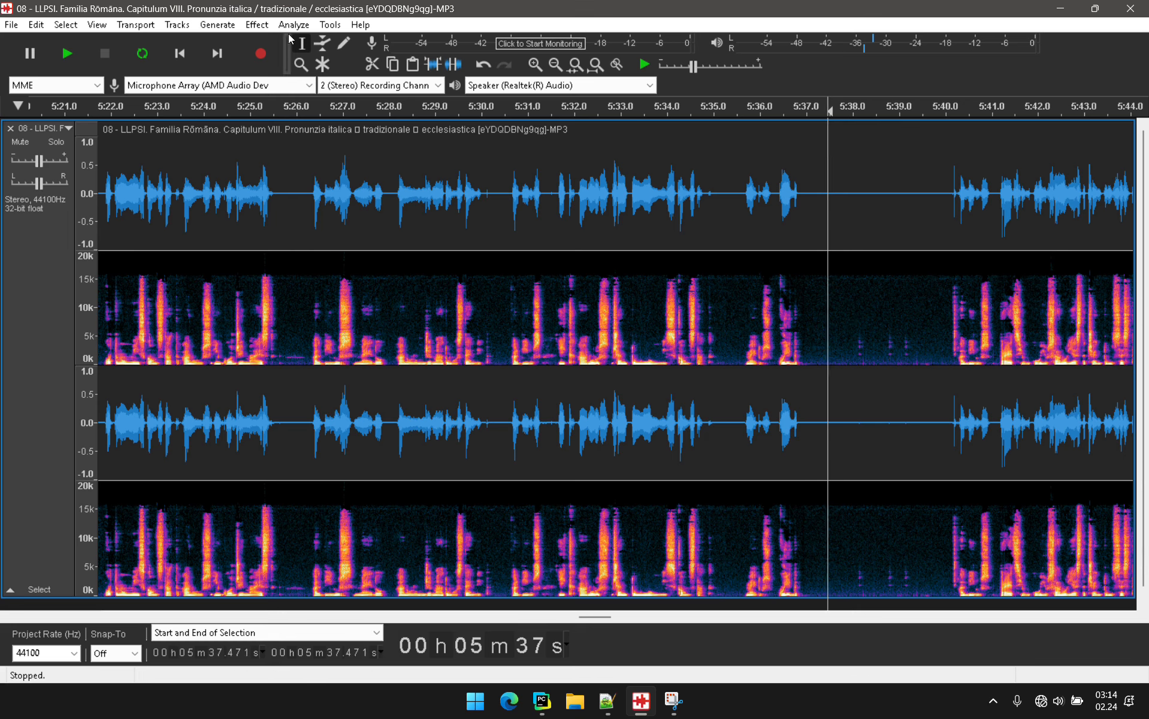
pyautogui.click(264, 25)
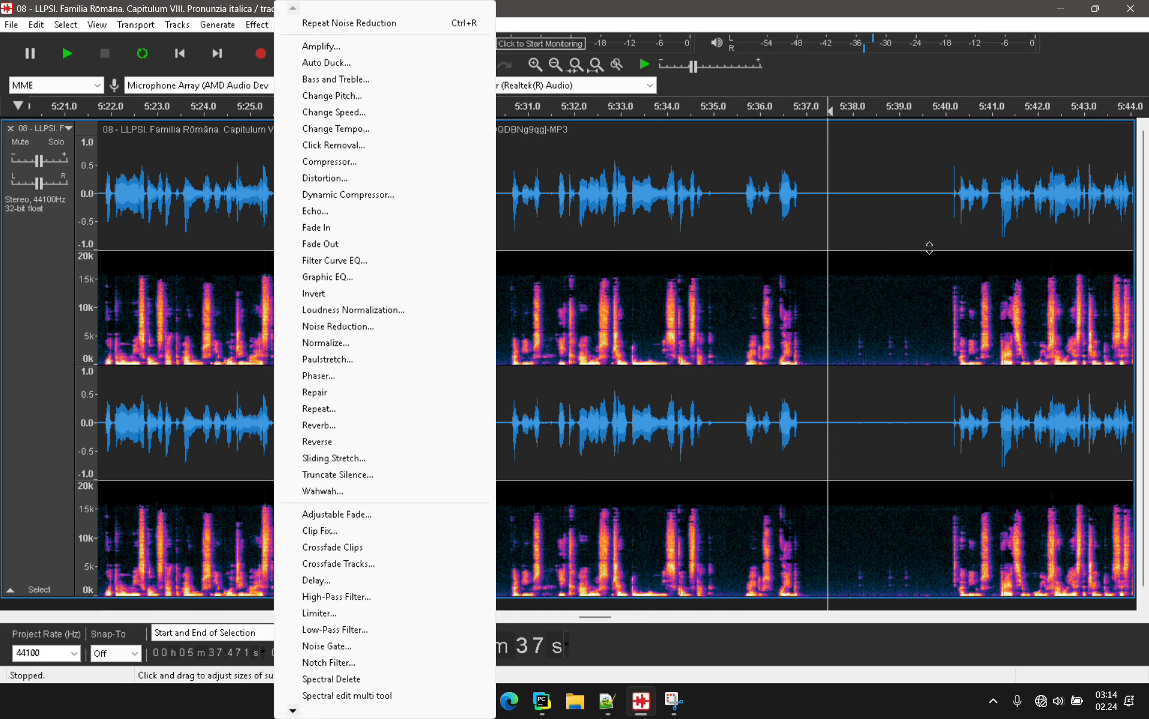
pyautogui.press('Escape')
# Examine the denoised track from its start, the pause around 1:04 in close-up, and the full recording in overview.
pyautogui.hotkey('ctrl', '3')
pyautogui.hotkey('ctrl', '3')
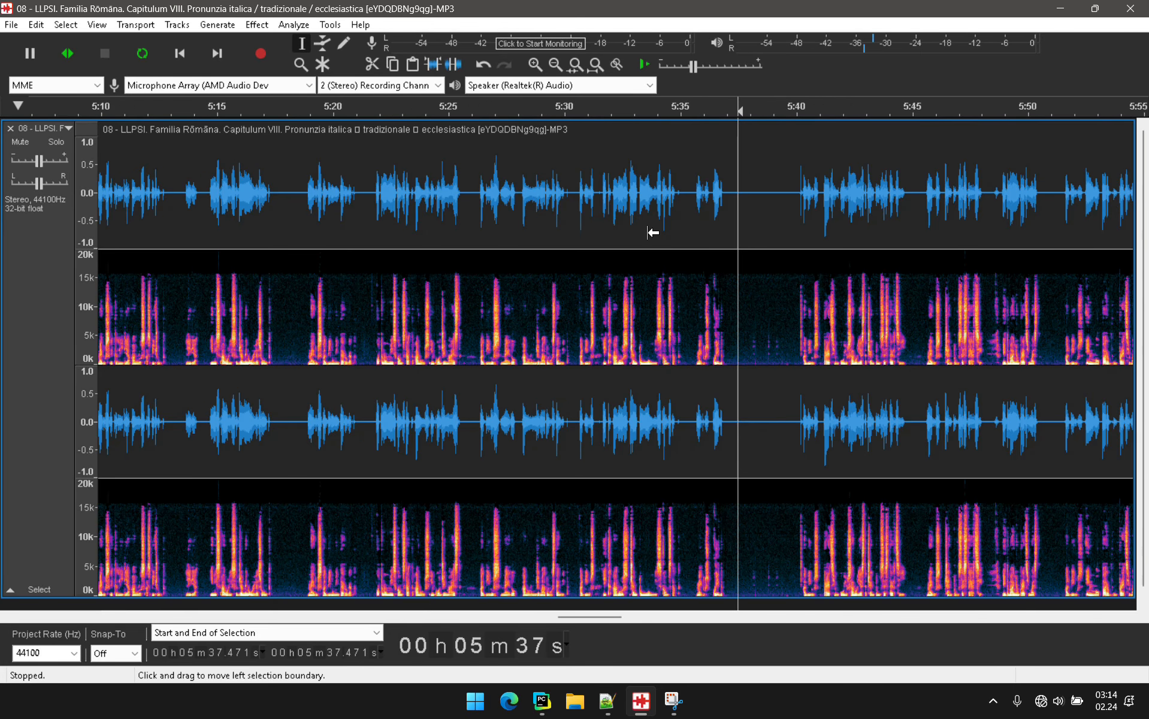
pyautogui.hscroll(-15, 647, 233)
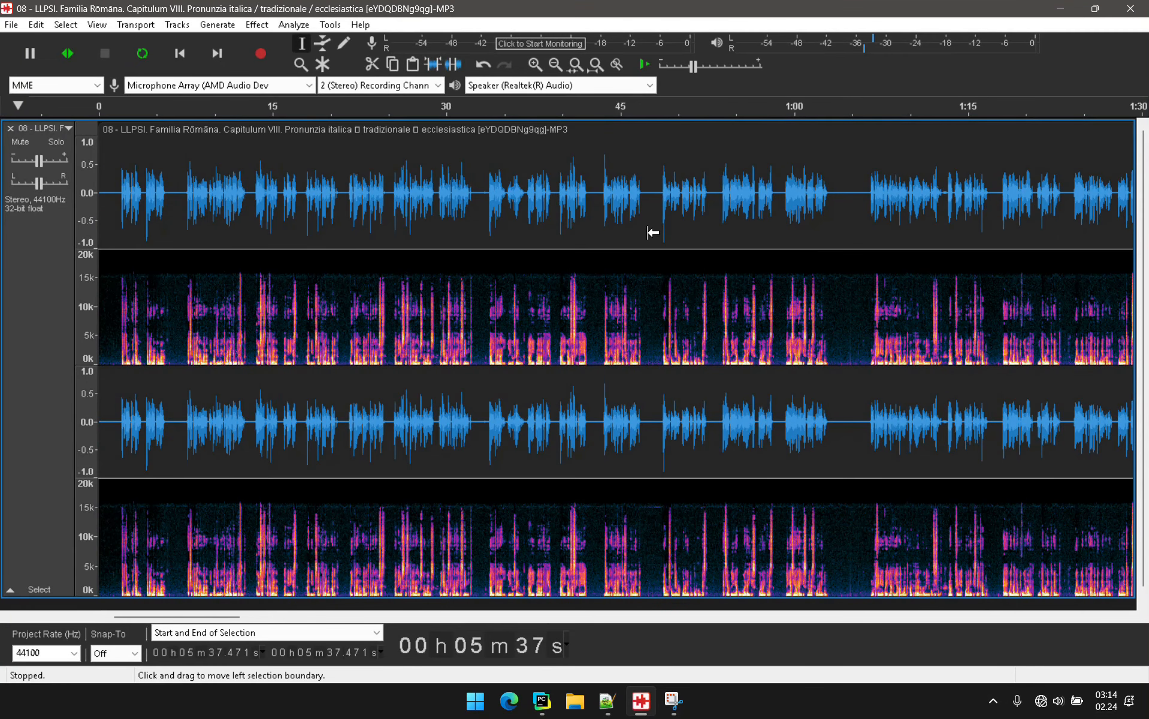
pyautogui.hotkey('ctrl', '3')
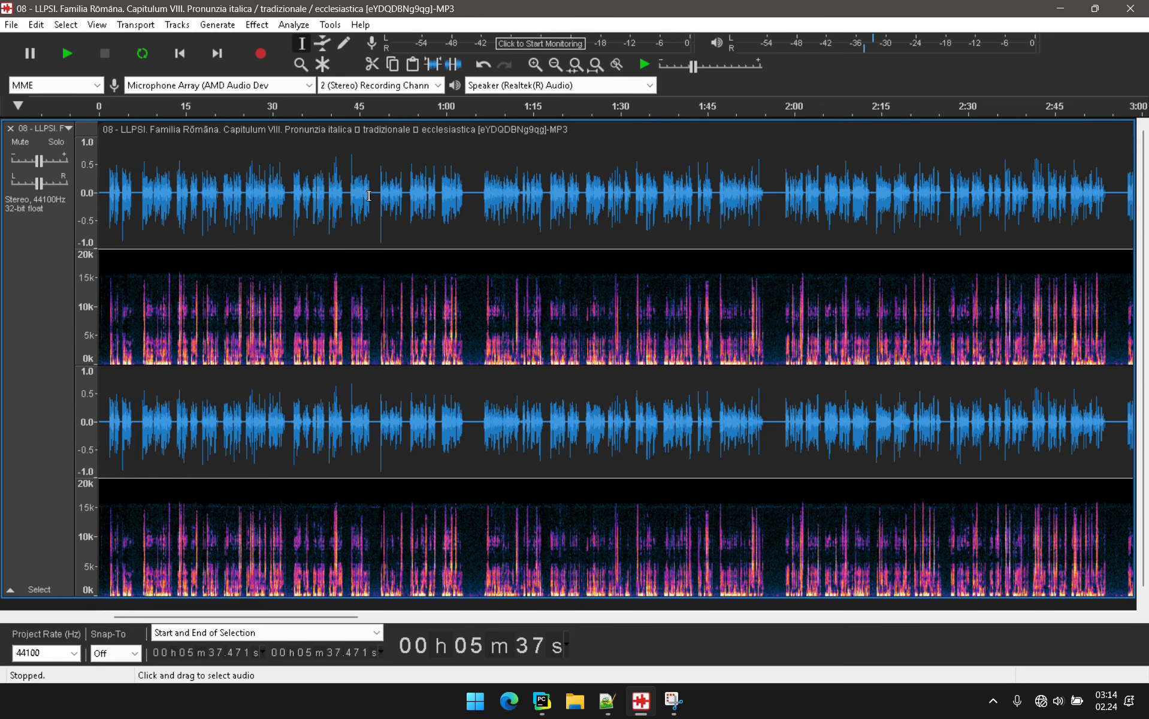
pyautogui.click(179, 54)
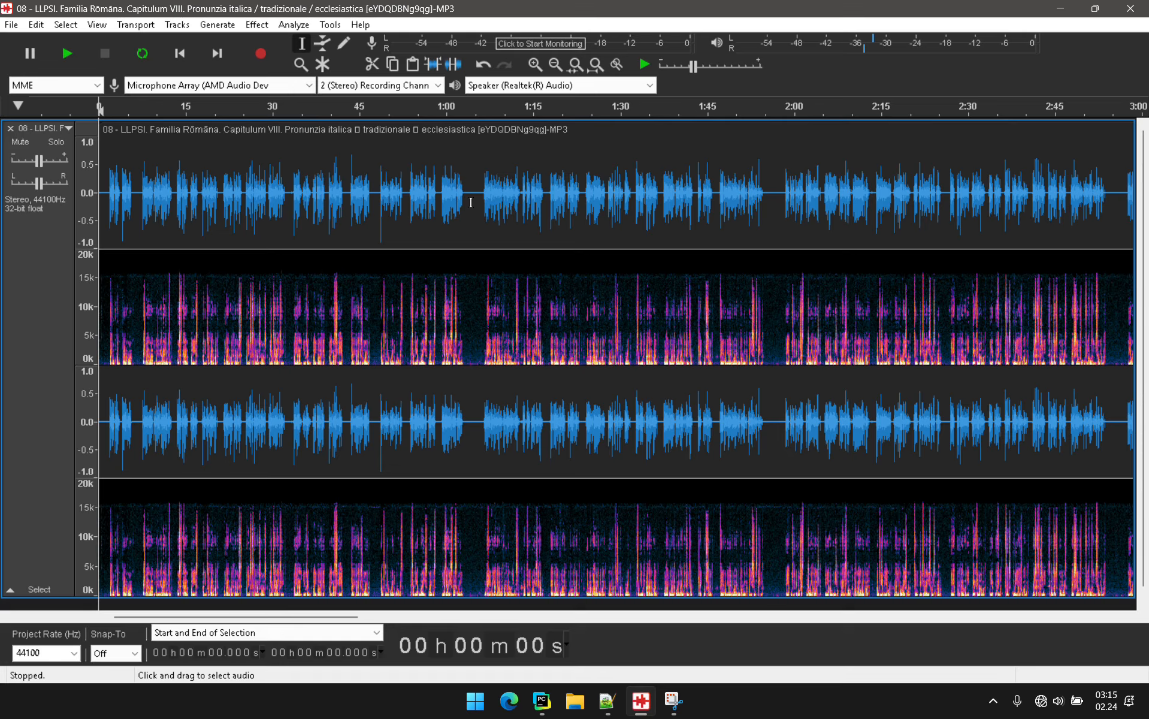
pyautogui.keyDown('ctrl'); pyautogui.scroll(4, 471, 201); pyautogui.keyUp('ctrl')
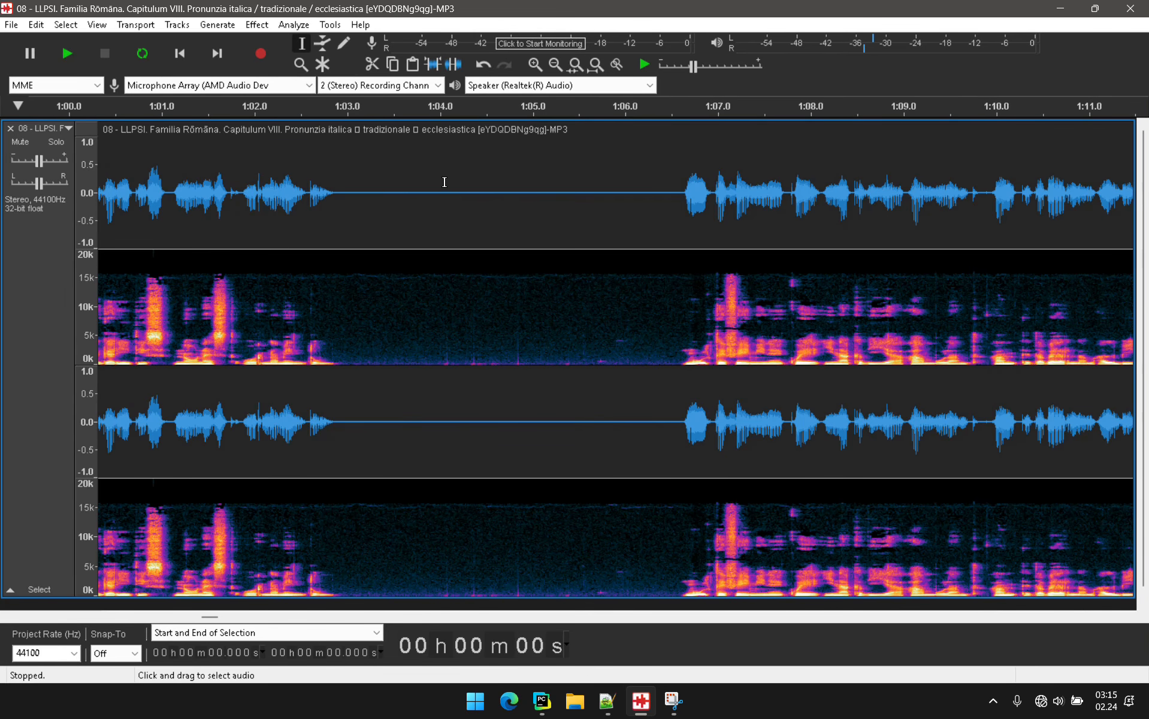
pyautogui.click(446, 194)
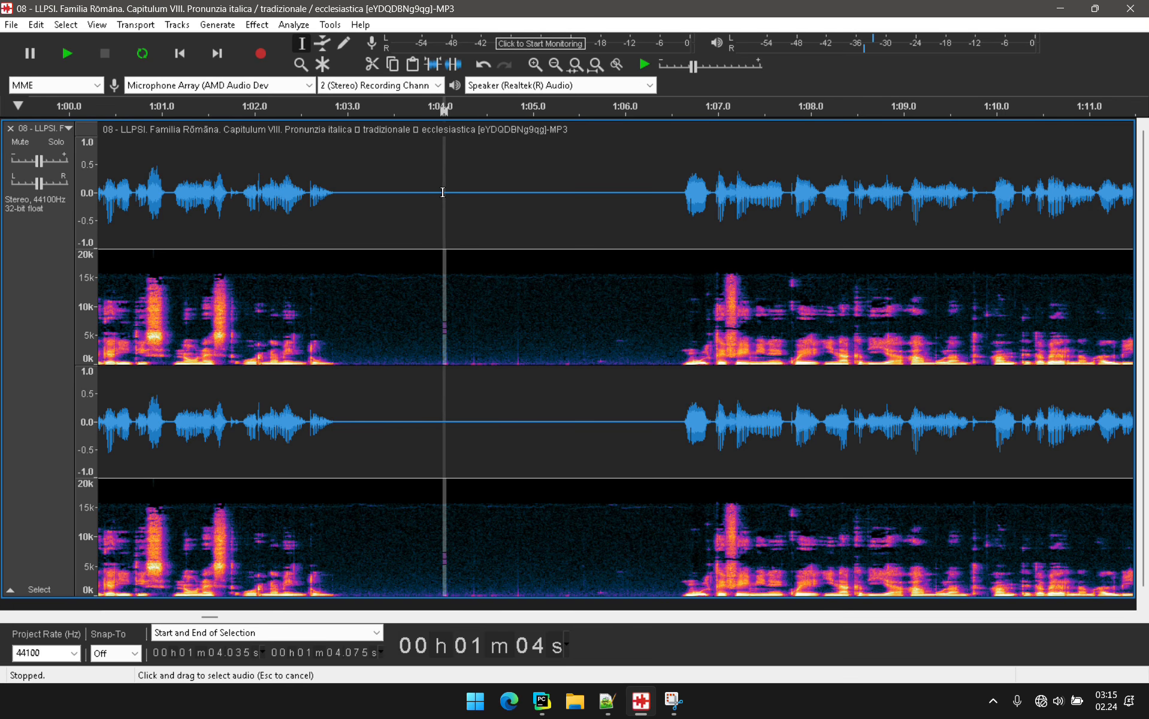
pyautogui.click(395, 191)
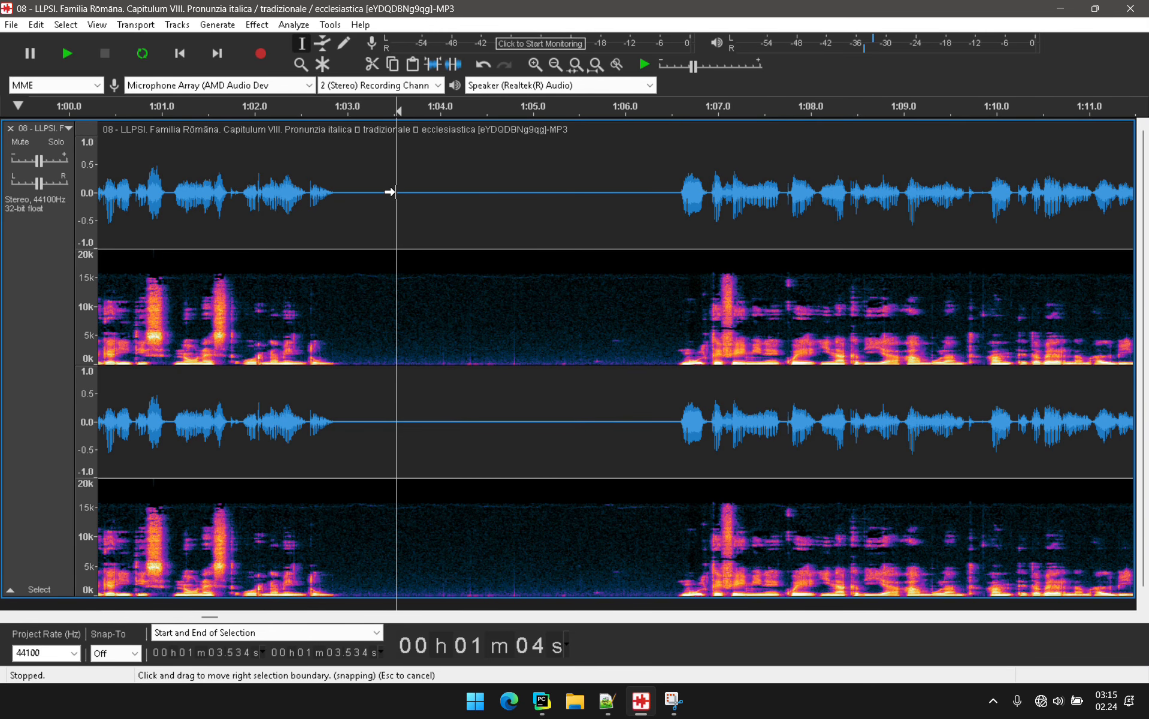
pyautogui.keyDown('ctrl'); pyautogui.scroll(-4, 389, 192); pyautogui.keyUp('ctrl')
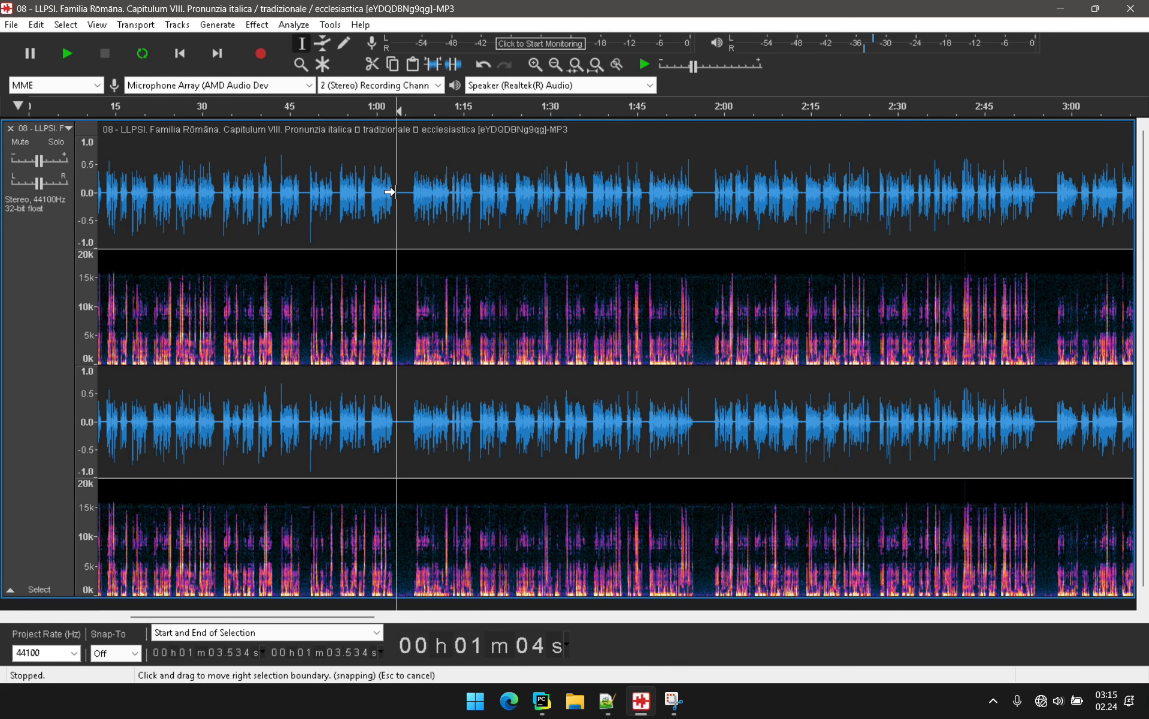
pyautogui.keyDown('ctrl'); pyautogui.scroll(-3, 389, 192); pyautogui.keyUp('ctrl')
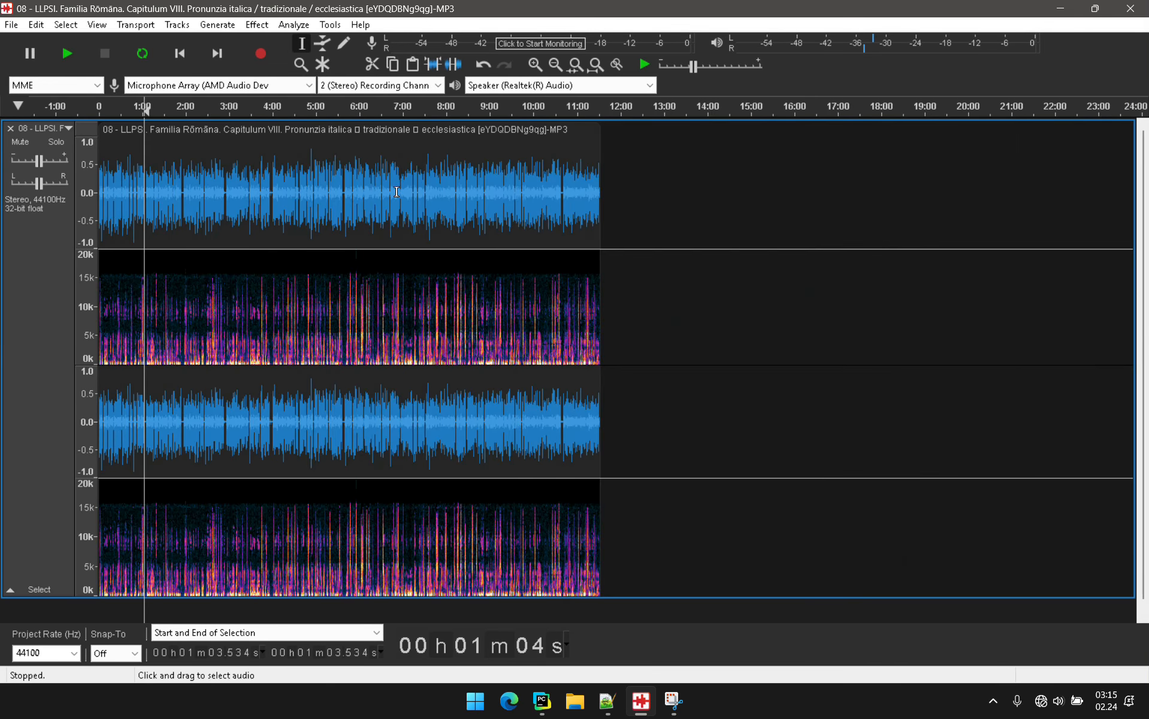